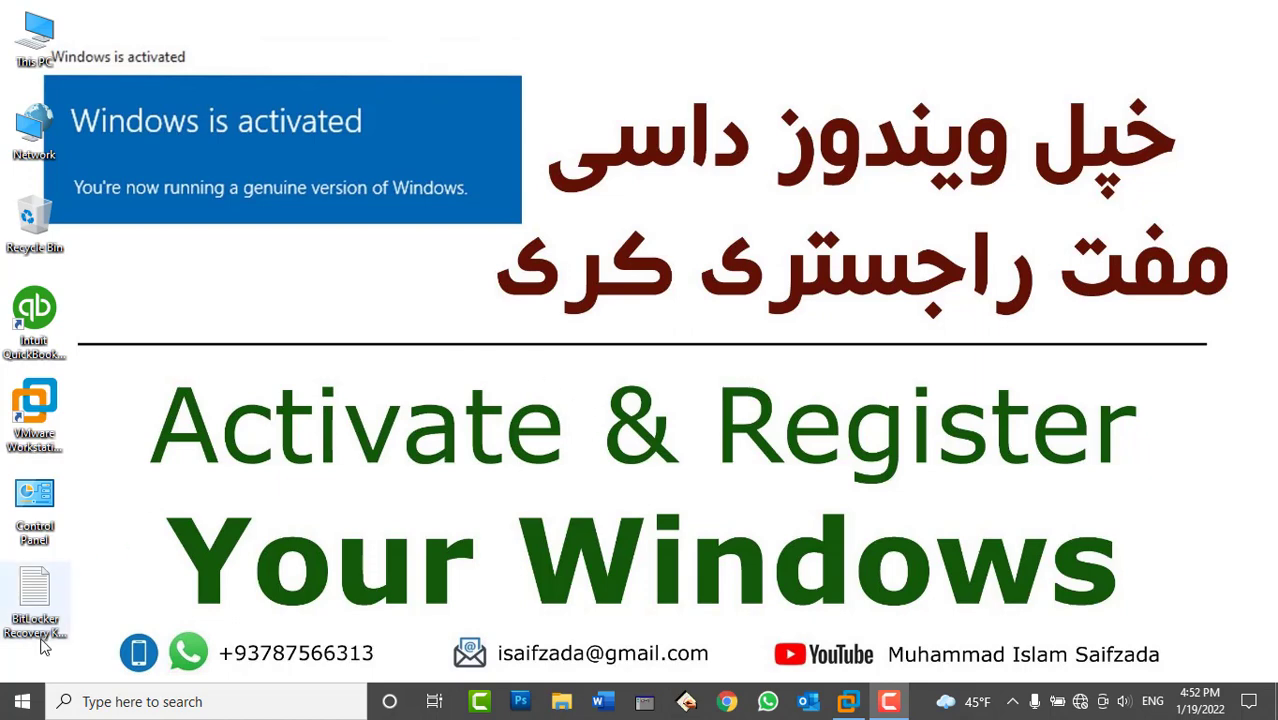
Step: Check the host computer's Windows activation status in the Update & Security settings, then close Settings
left_click(22, 701)
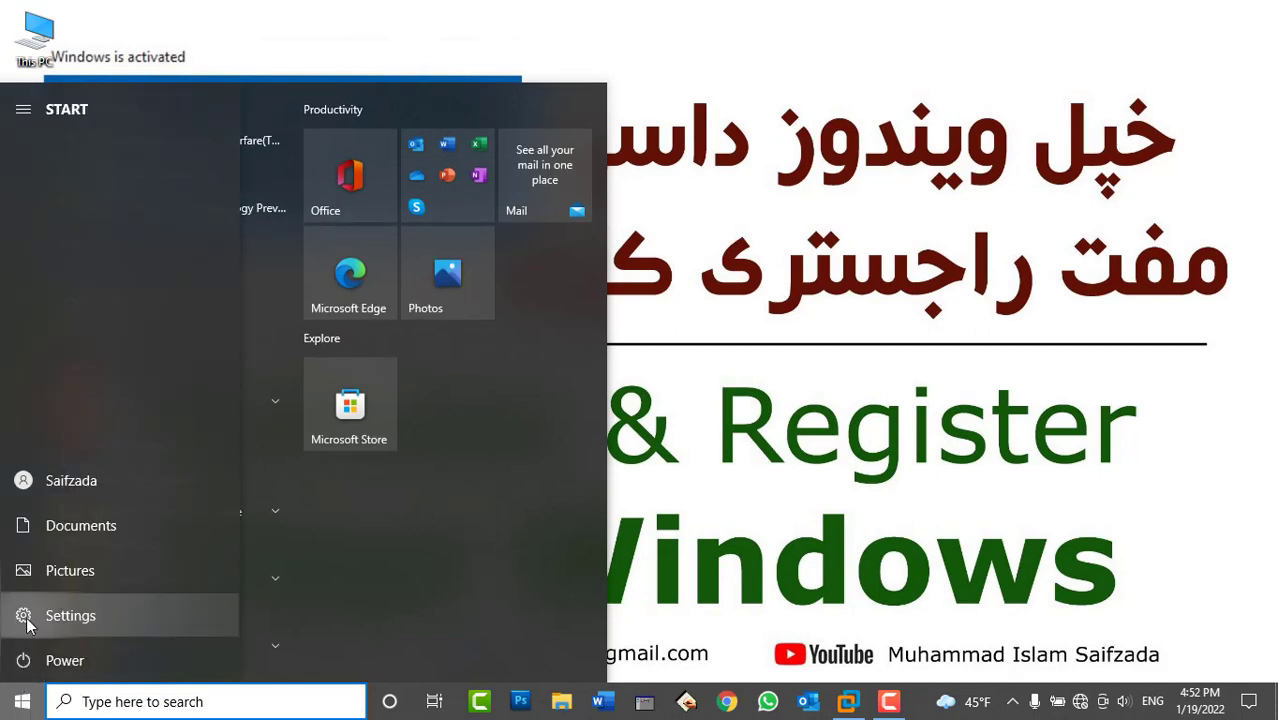
left_click(30, 616)
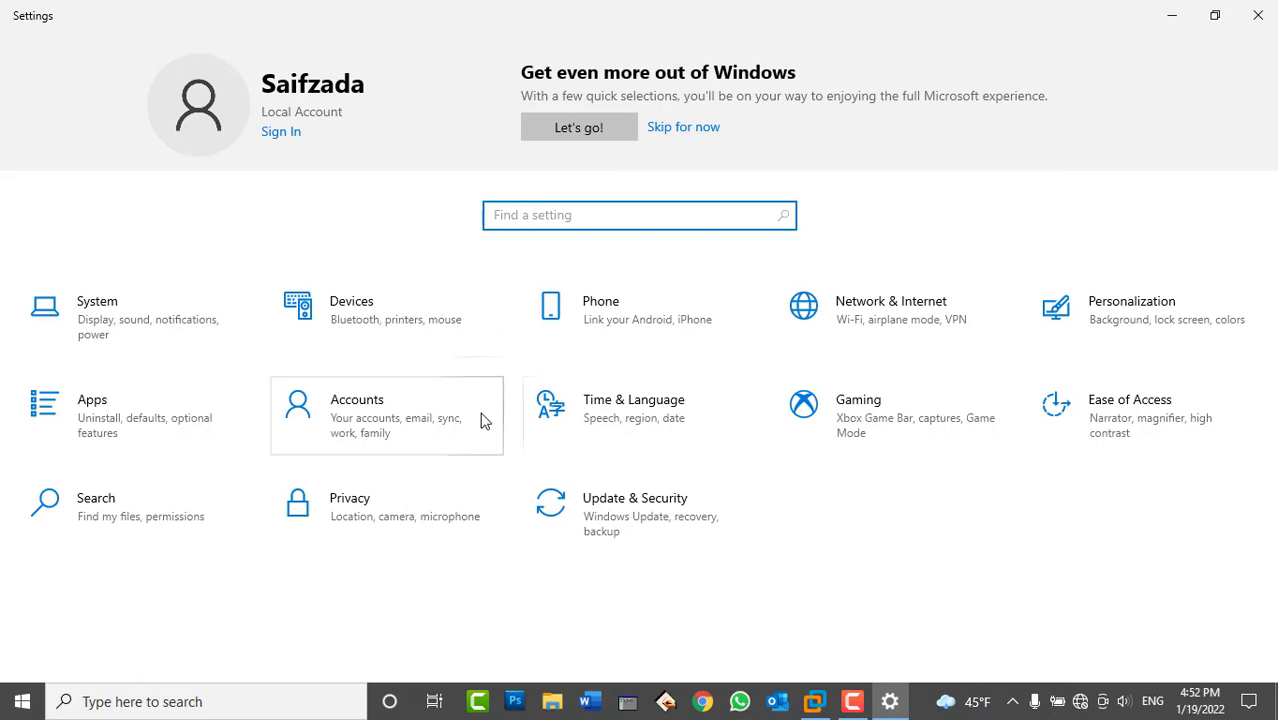
left_click(628, 527)
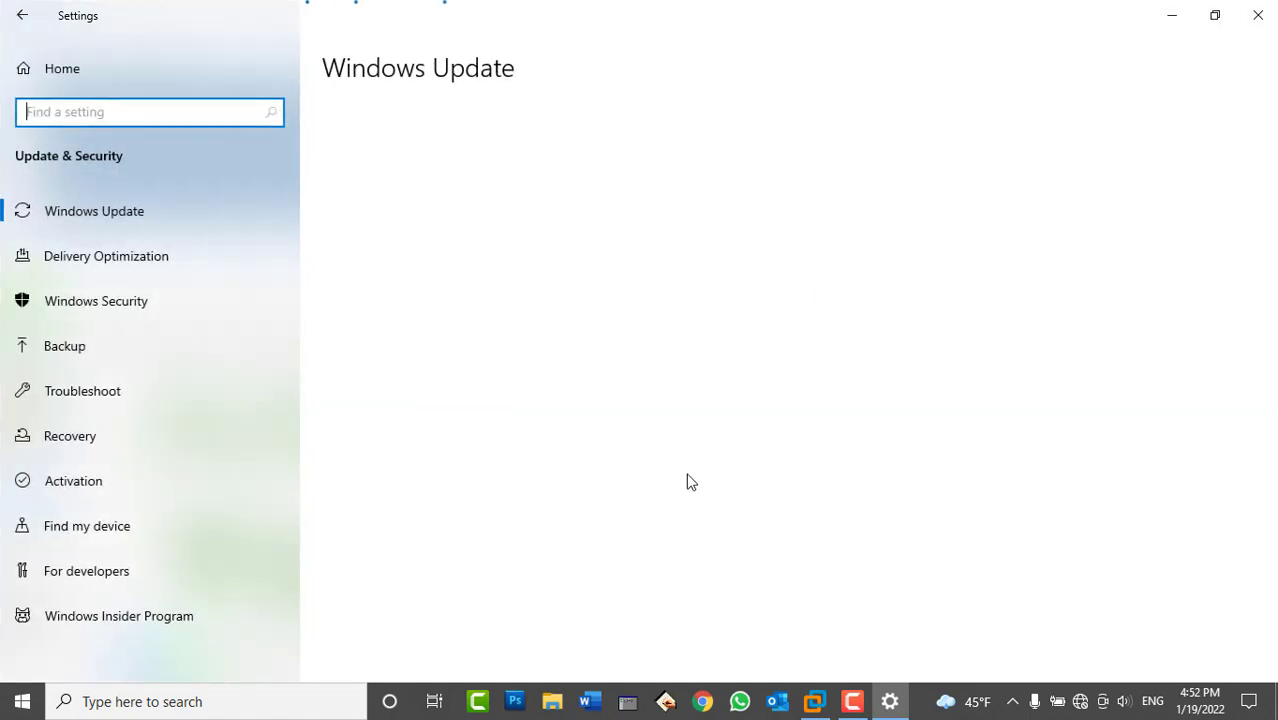
left_click(107, 487)
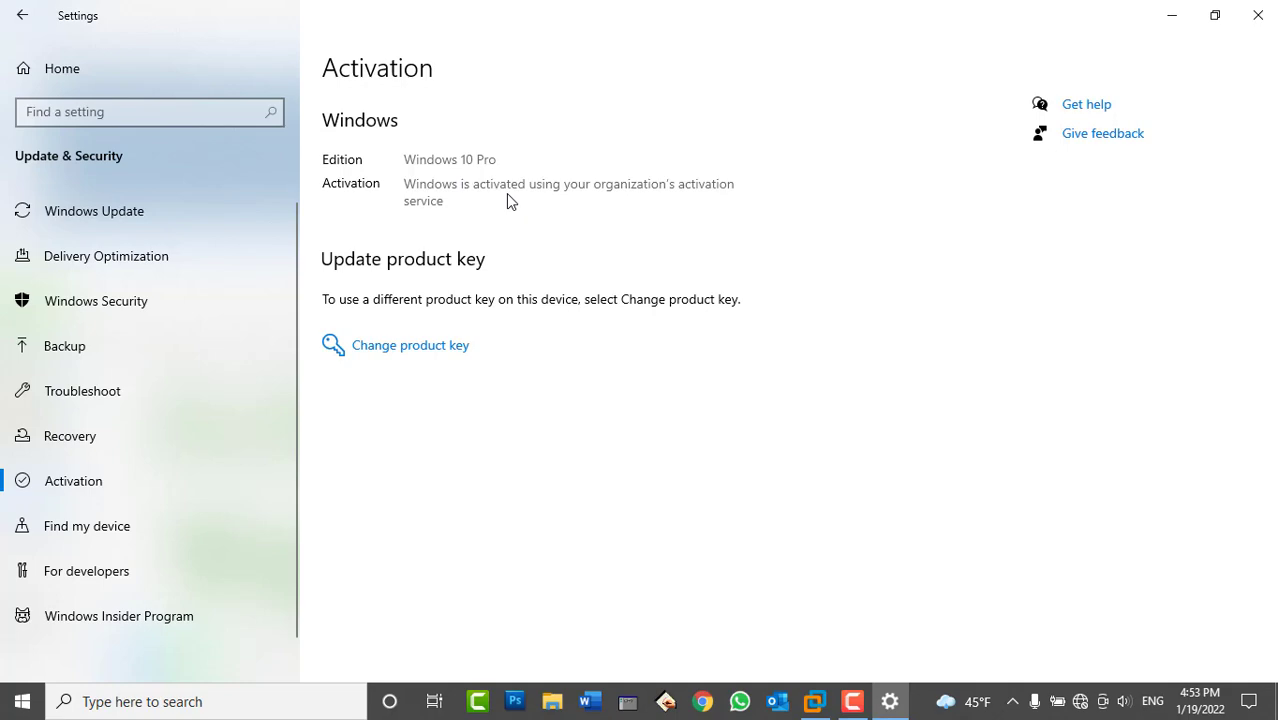
left_click(1256, 16)
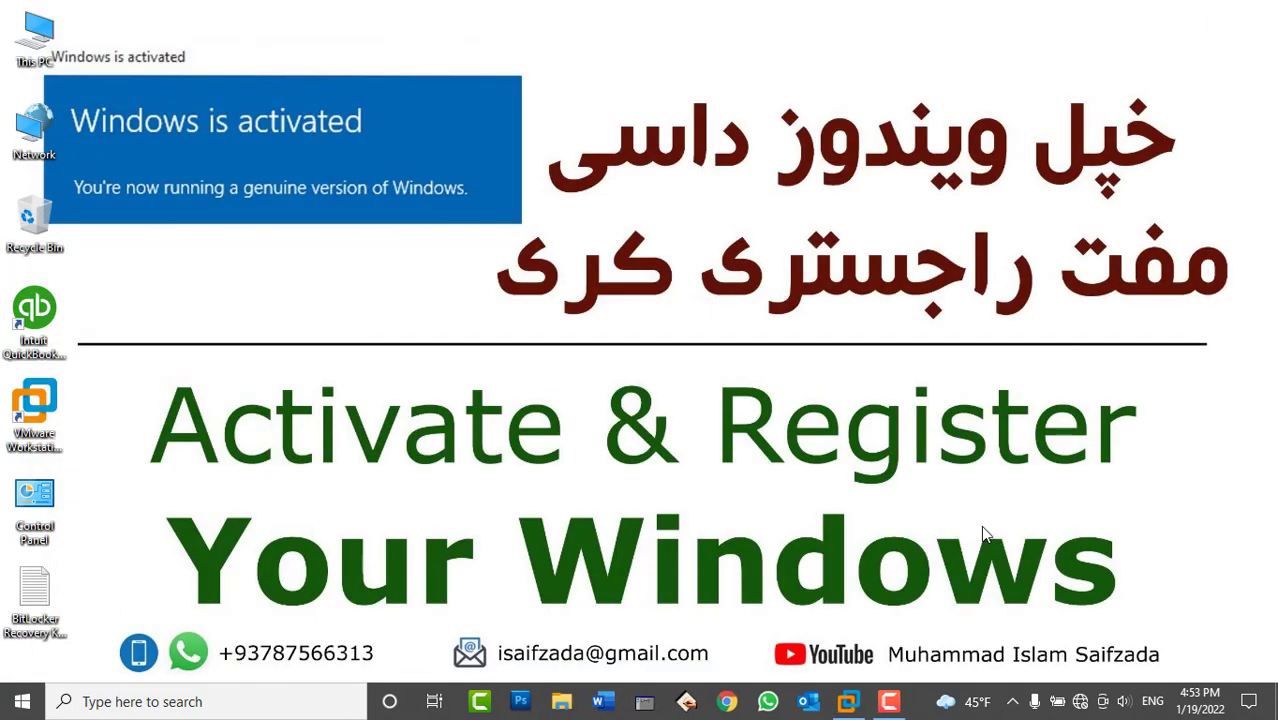
Step: Switch to the Windows 10 x64 virtual machine in VMware Workstation and check its activation status in the Update & Security settings
left_click(844, 712)
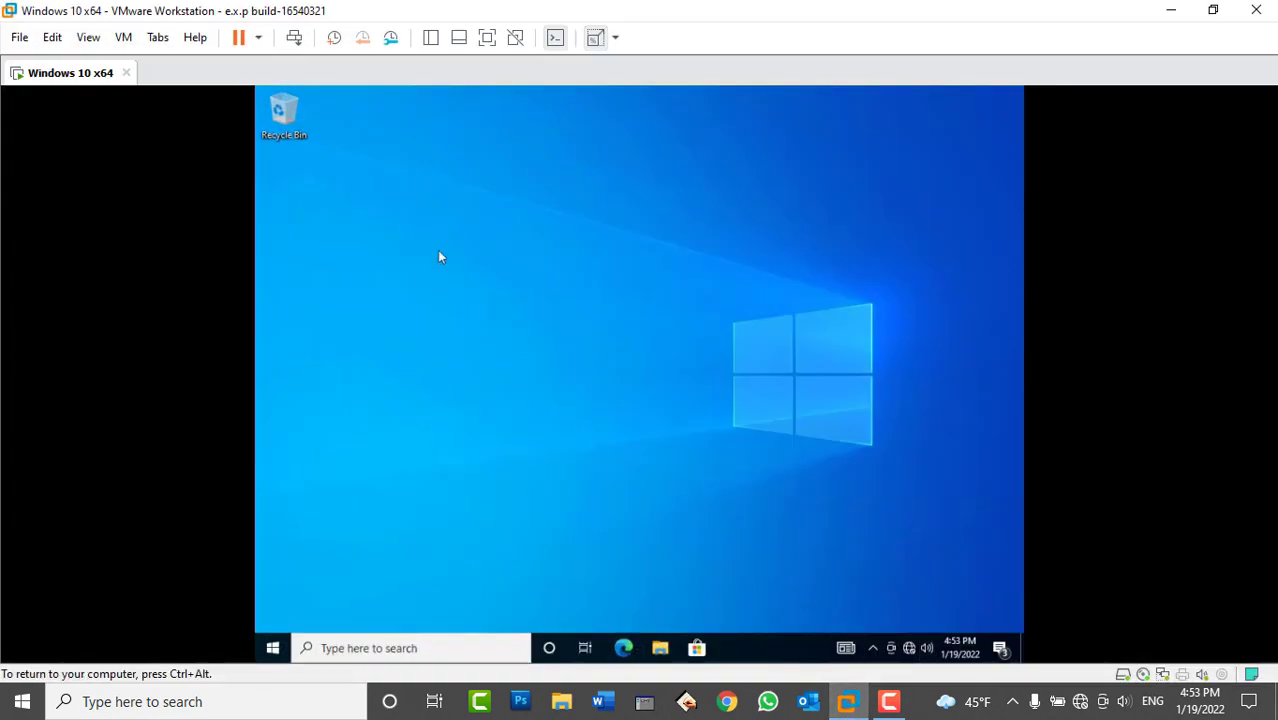
left_click(272, 649)
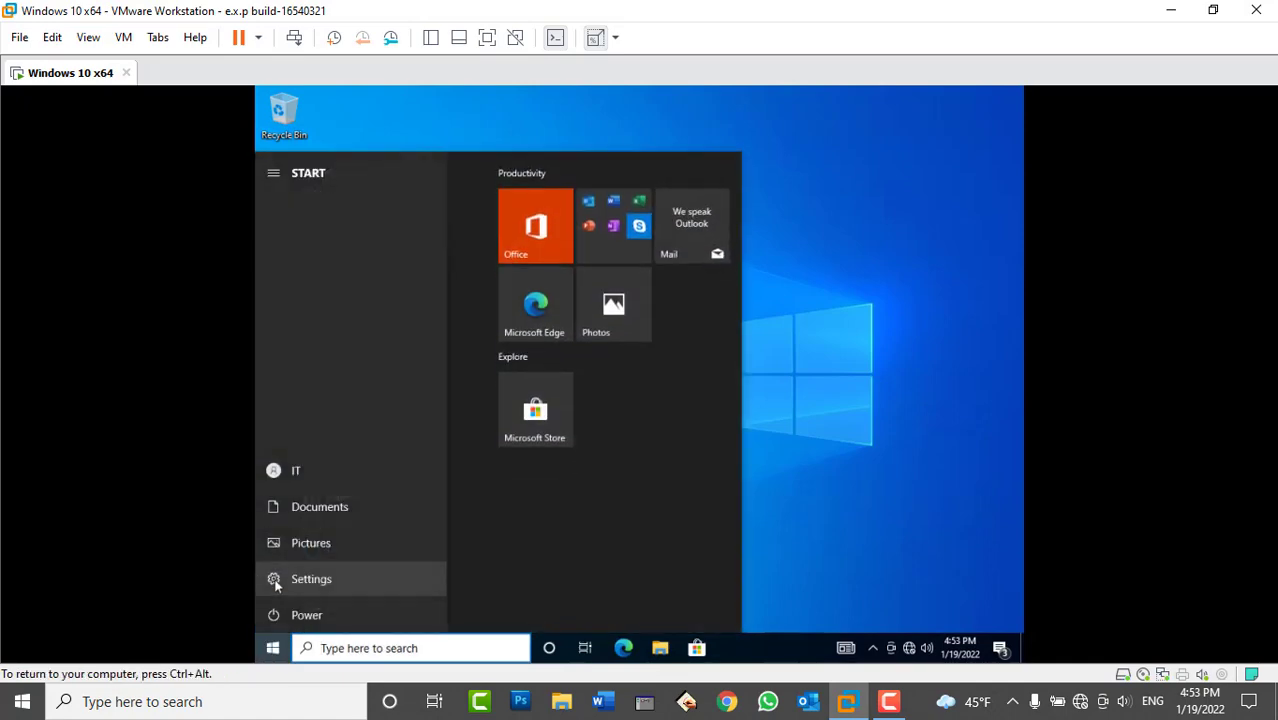
left_click(276, 582)
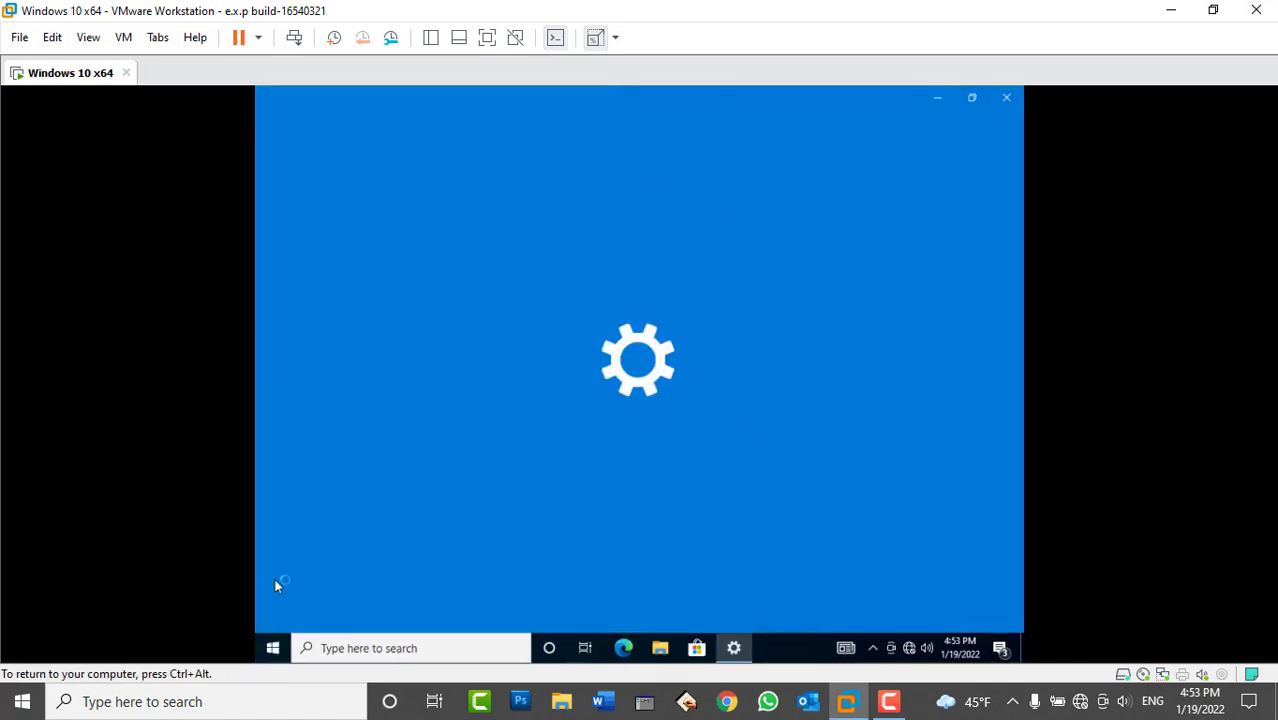
scroll(759, 527, "down", 3)
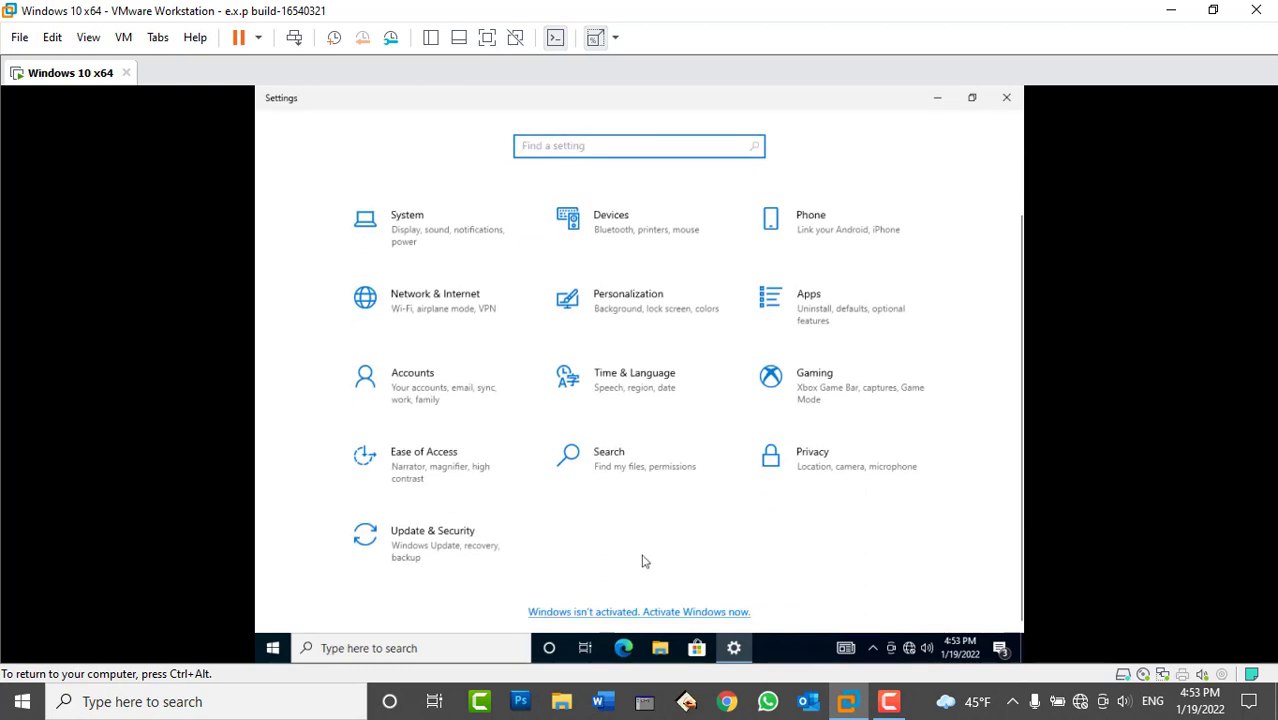
left_click(433, 548)
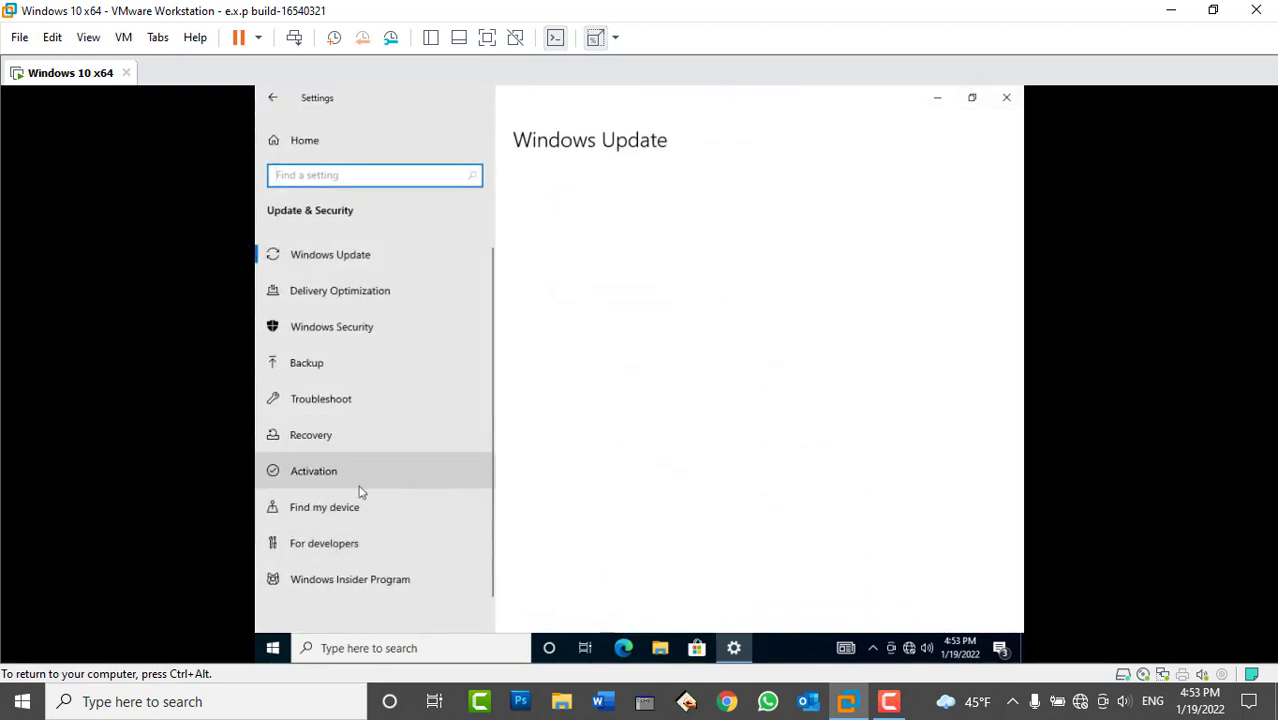
left_click(359, 486)
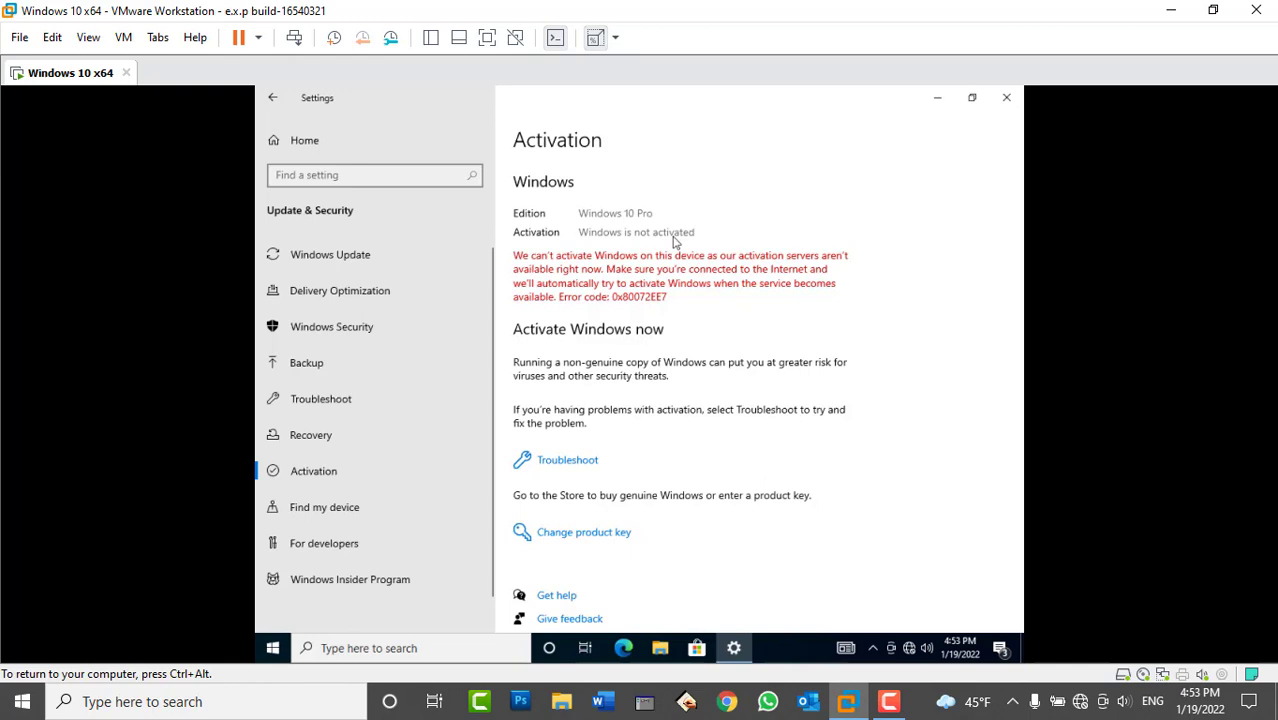
left_click(1007, 98)
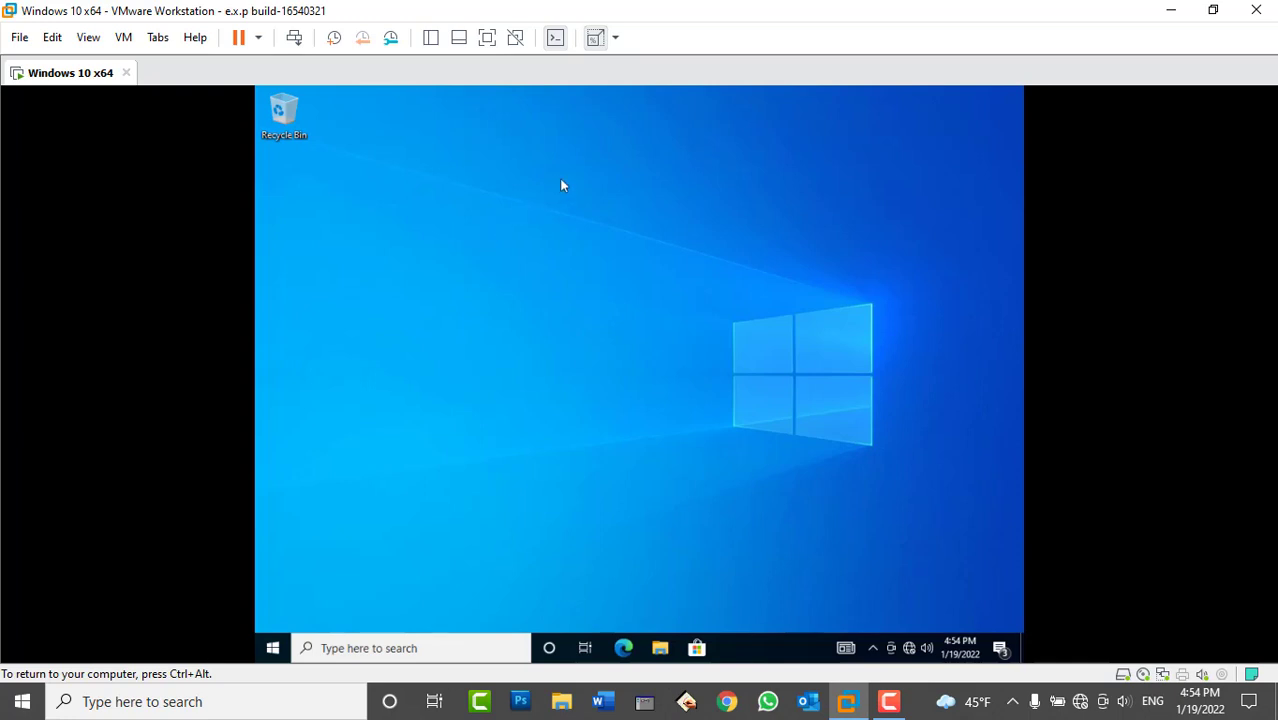
Step: Examine the virtual machine's Background and Themes personalization options for activation restrictions, then close Settings
left_click_drag(298, 179, 395, 506)
right_click(517, 145)
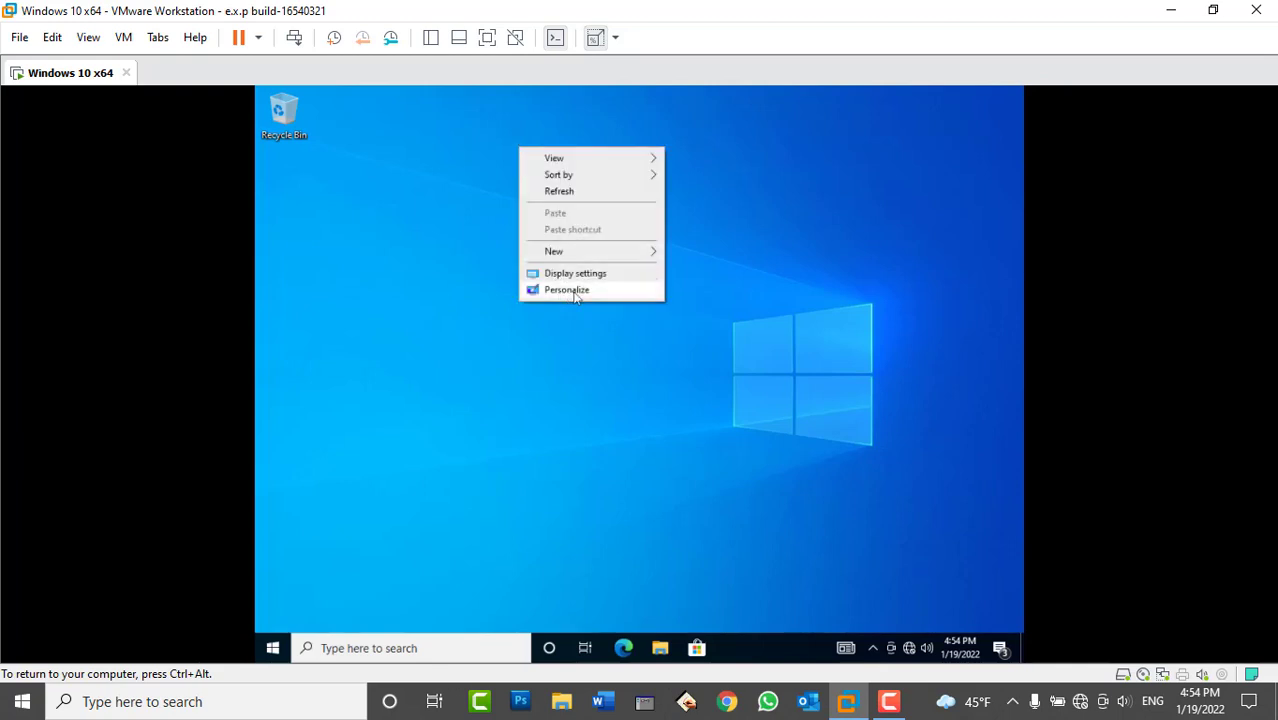
left_click(573, 291)
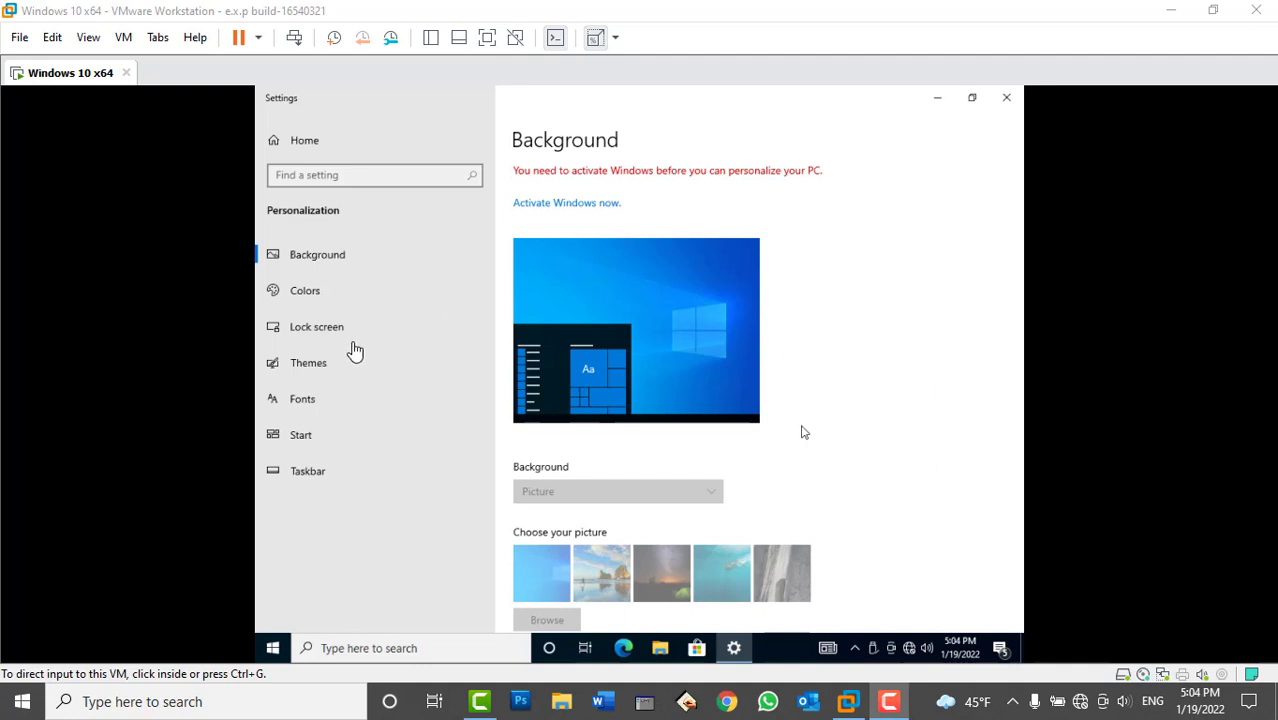
left_click(320, 366)
left_click(319, 364)
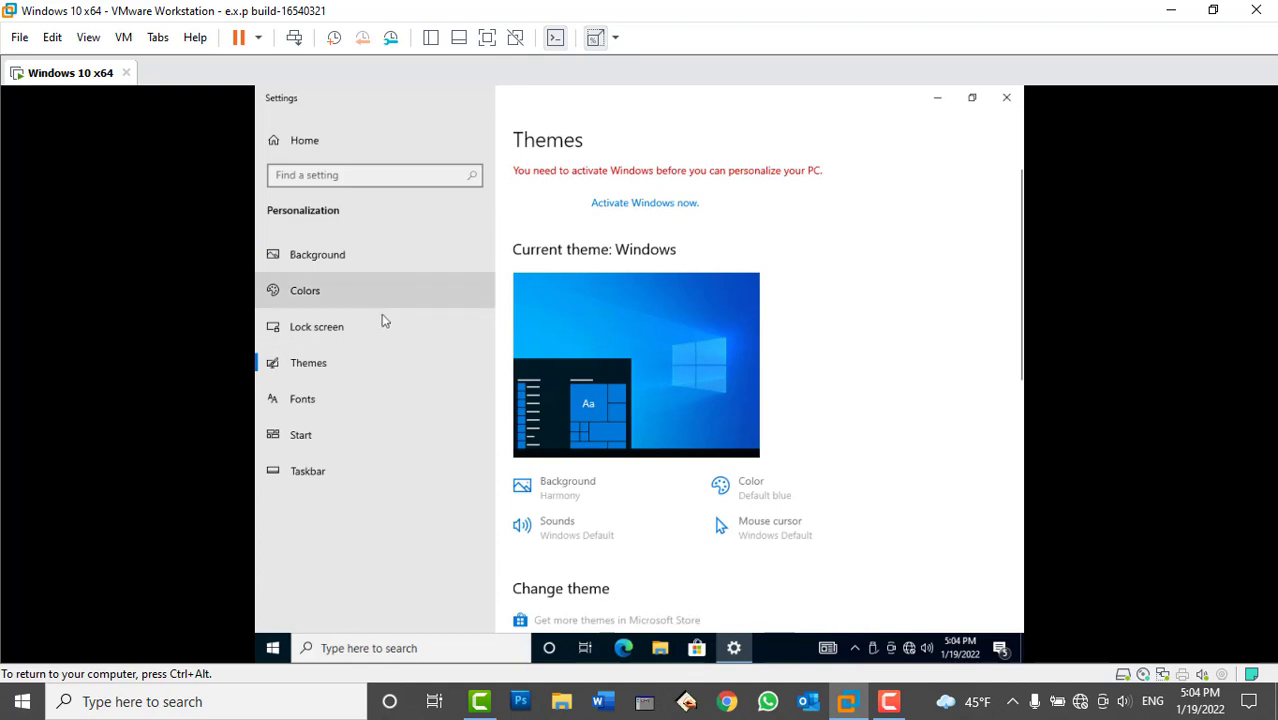
scroll(846, 368, "down", 1)
scroll(690, 397, "down", 3)
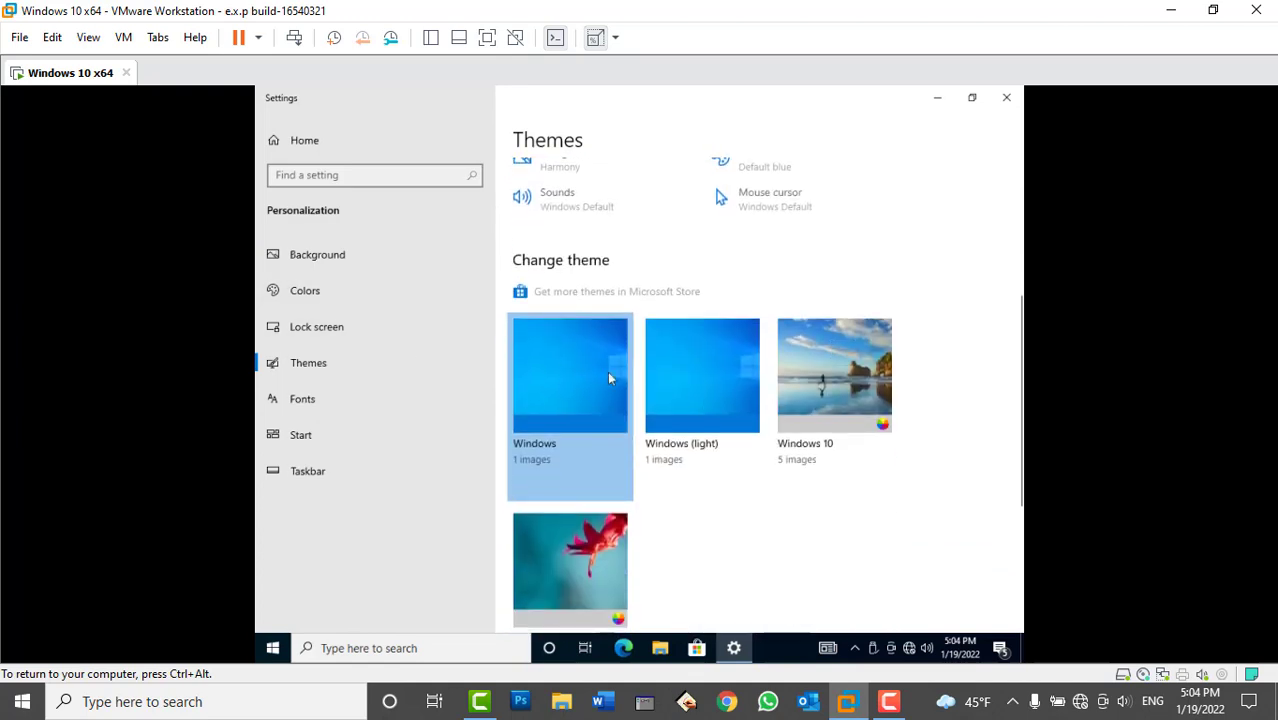
scroll(760, 341, "up", 2)
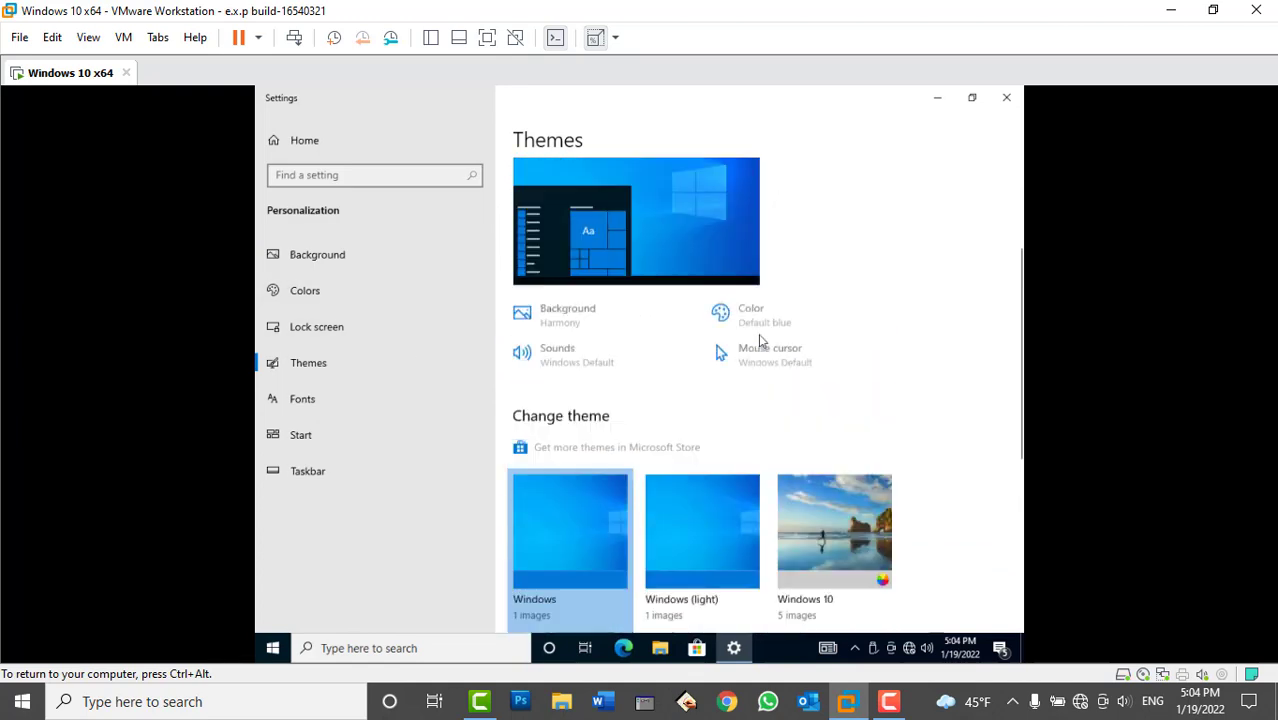
scroll(760, 341, "up", 2)
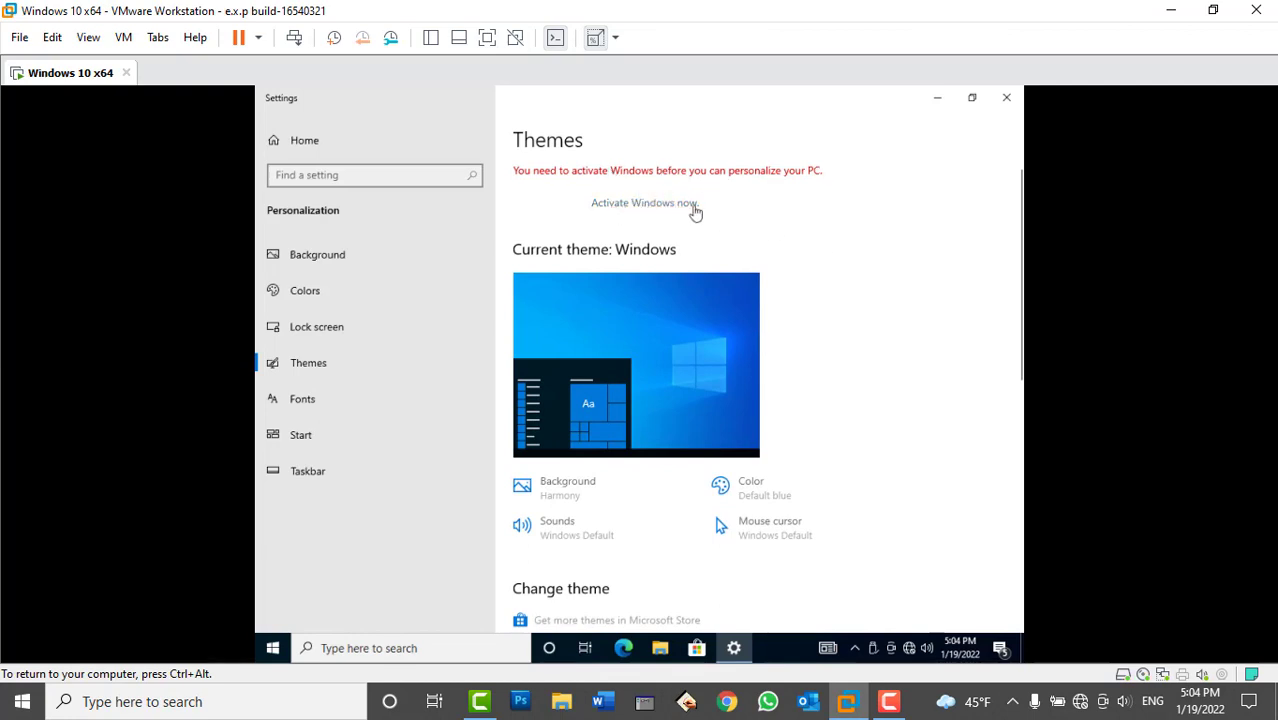
left_click(1005, 98)
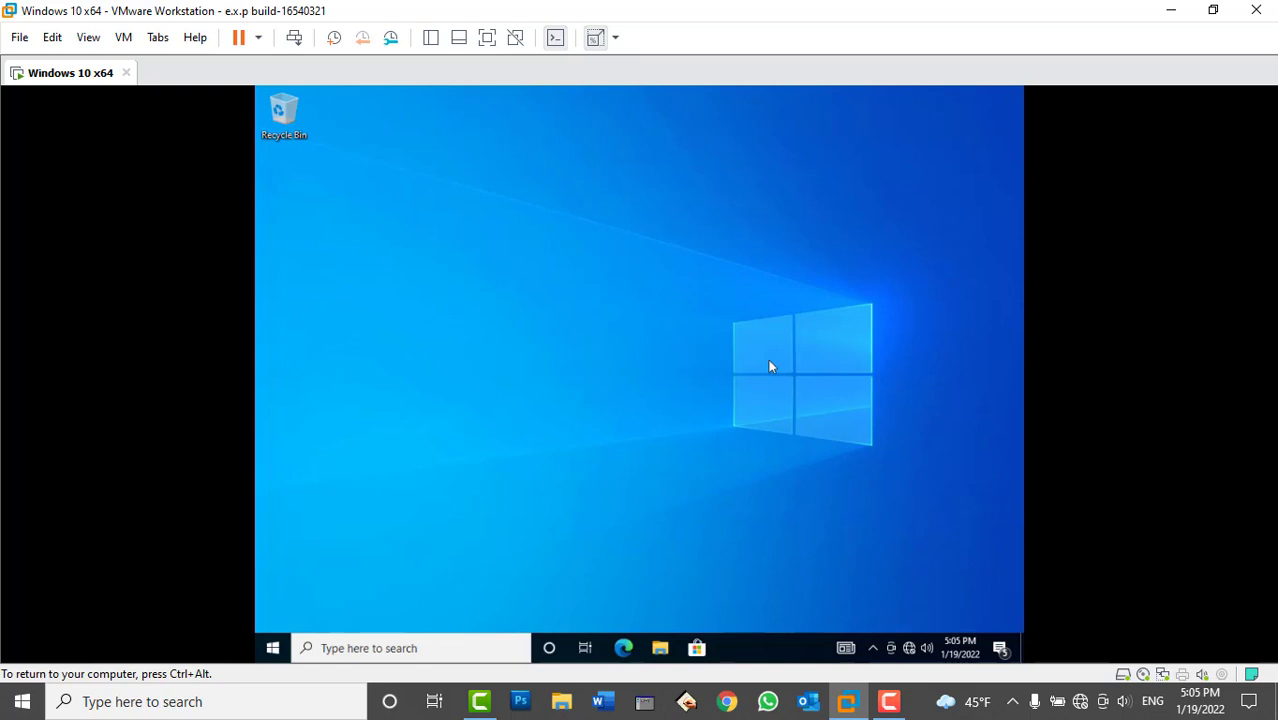
Step: Switch the virtual machine from the current account to the Administrator account
left_click(272, 648)
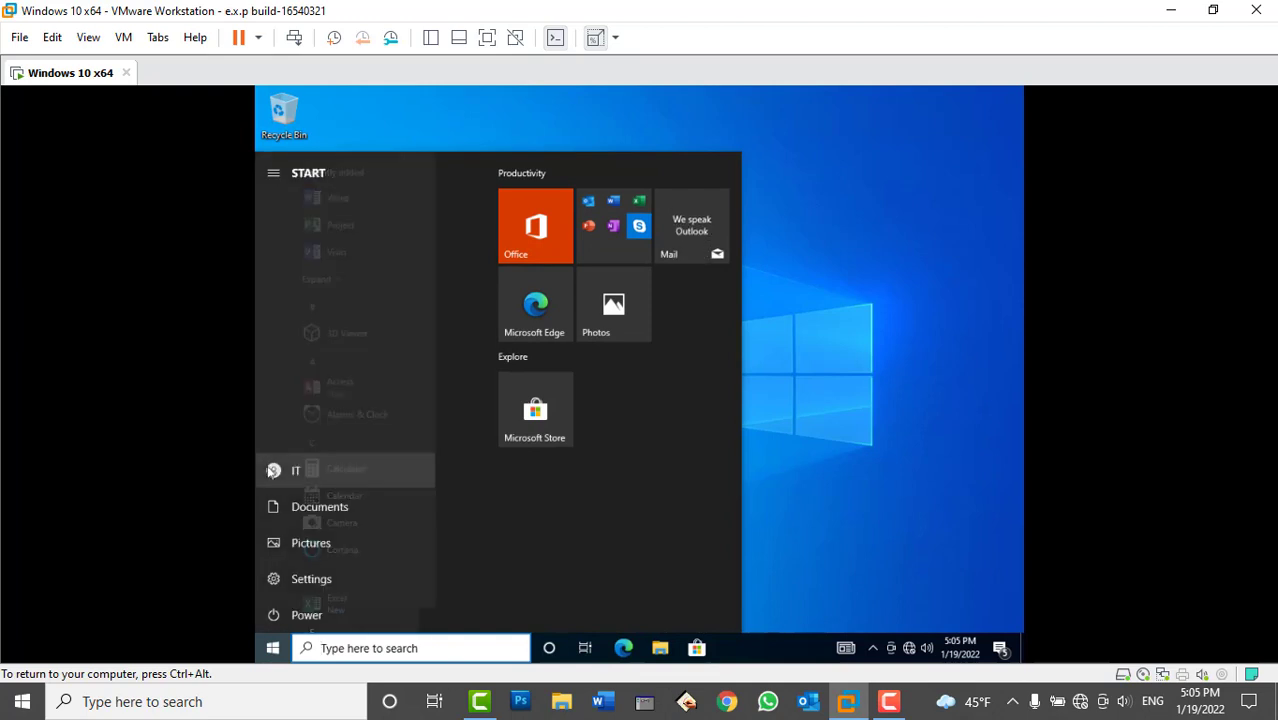
left_click(273, 470)
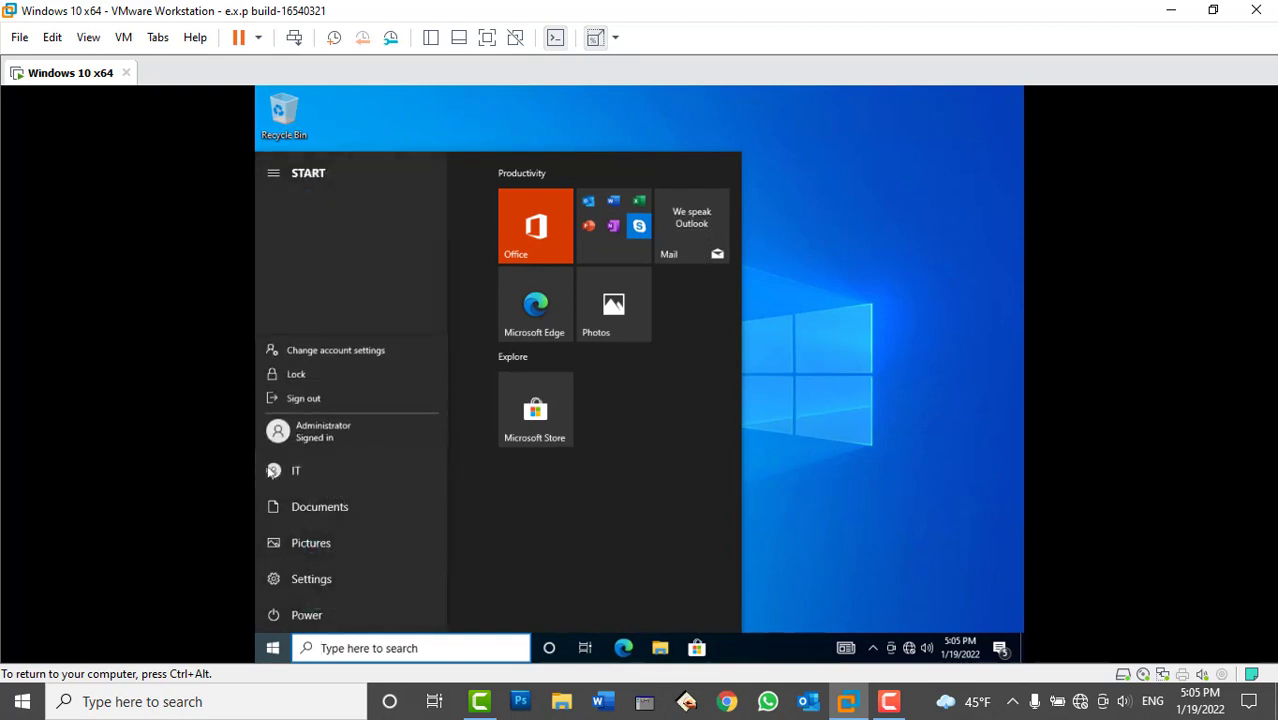
left_click(328, 435)
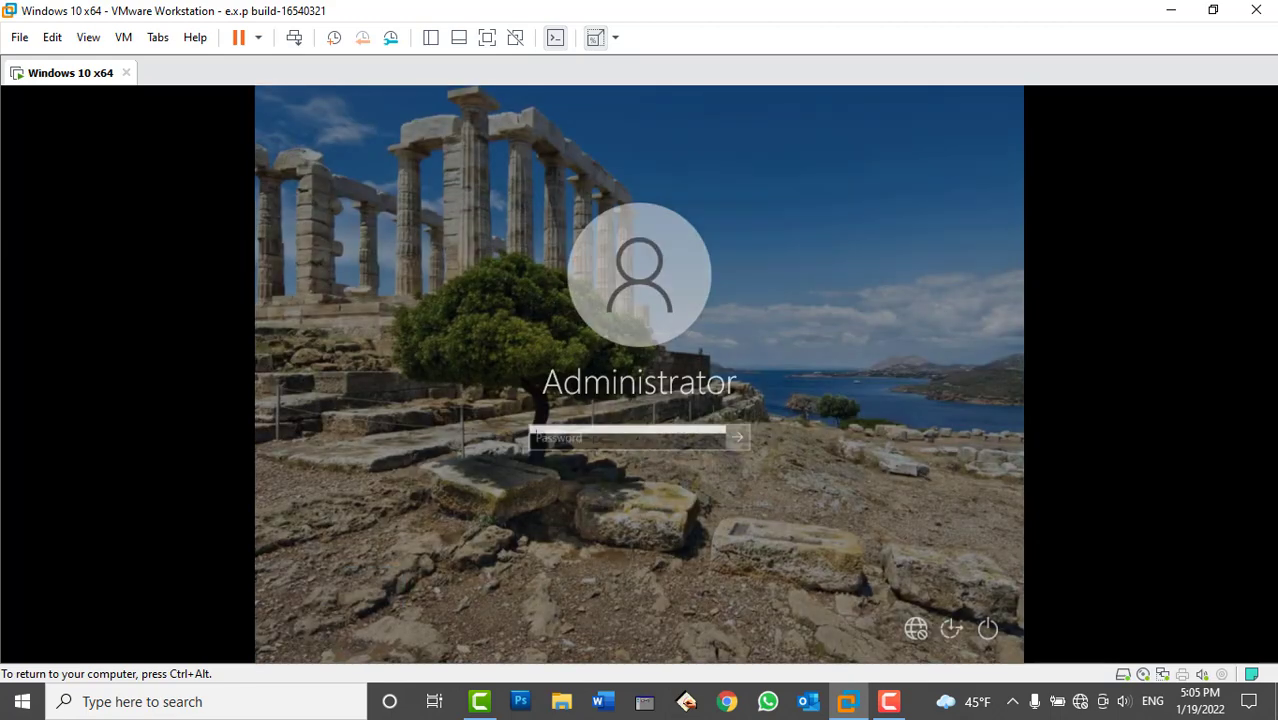
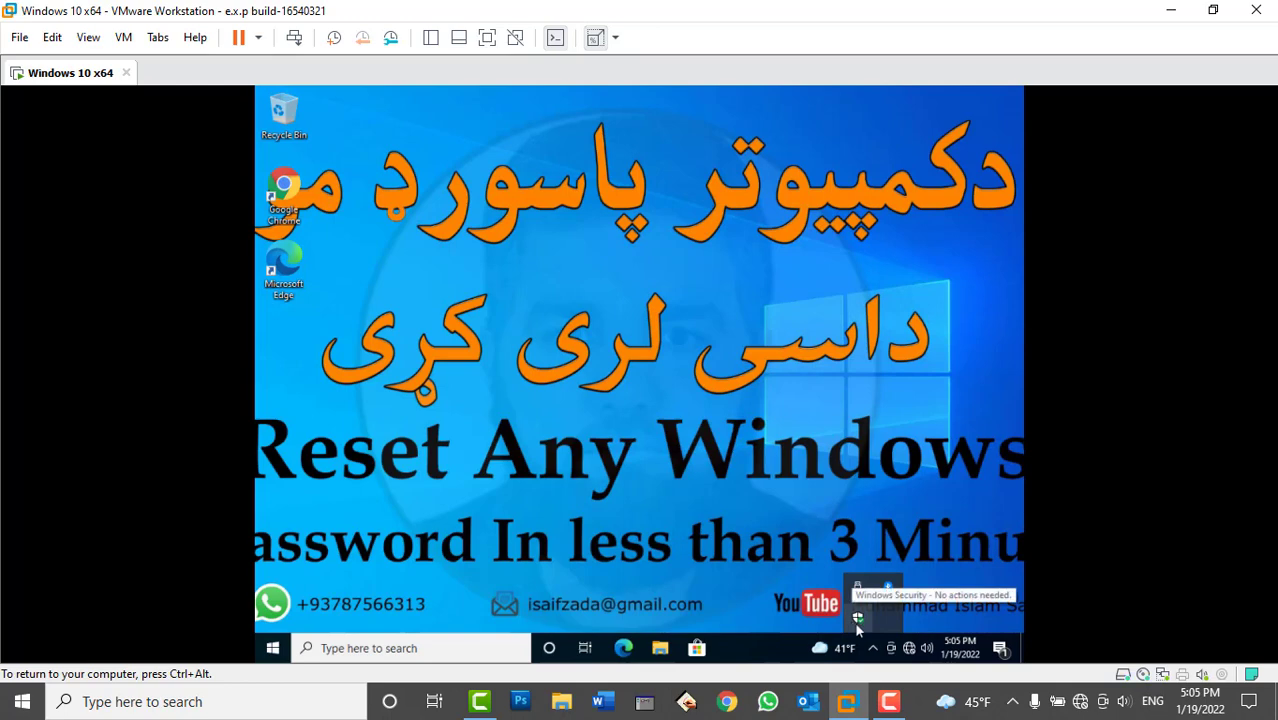
Step: Search the virtual machine for "windows defender" and open Windows Security
left_click(368, 648)
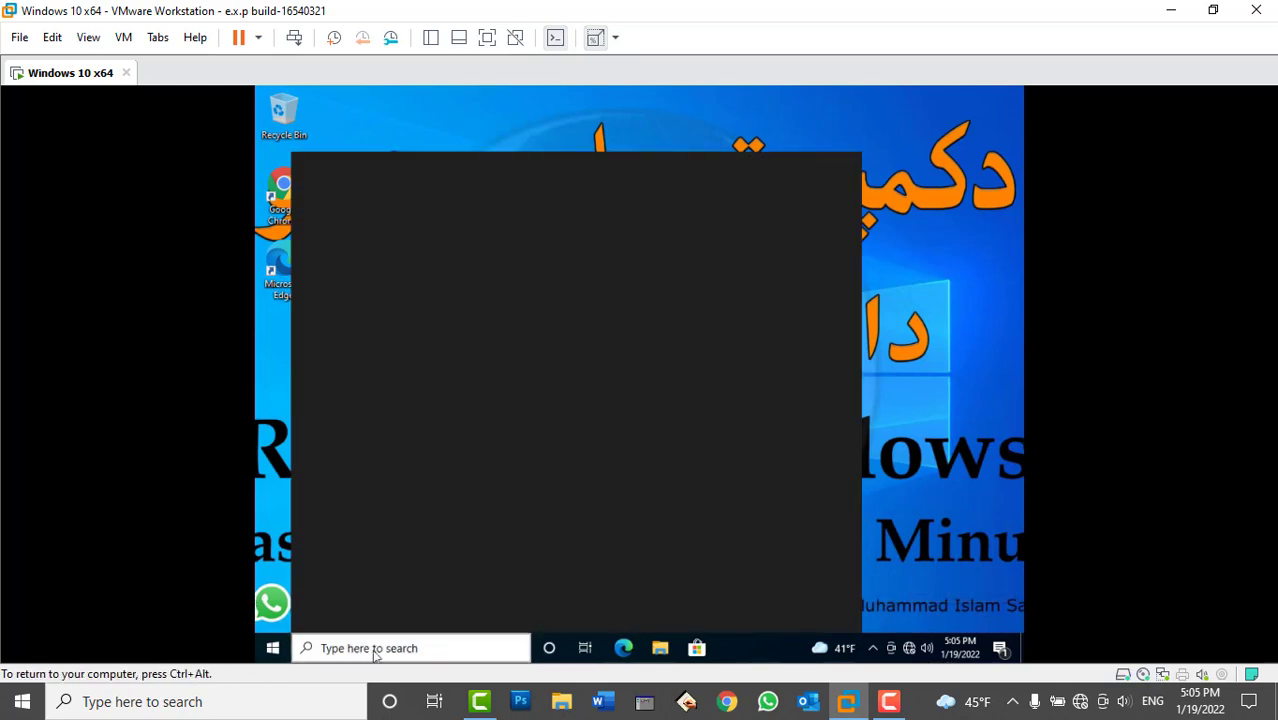
type("defender")
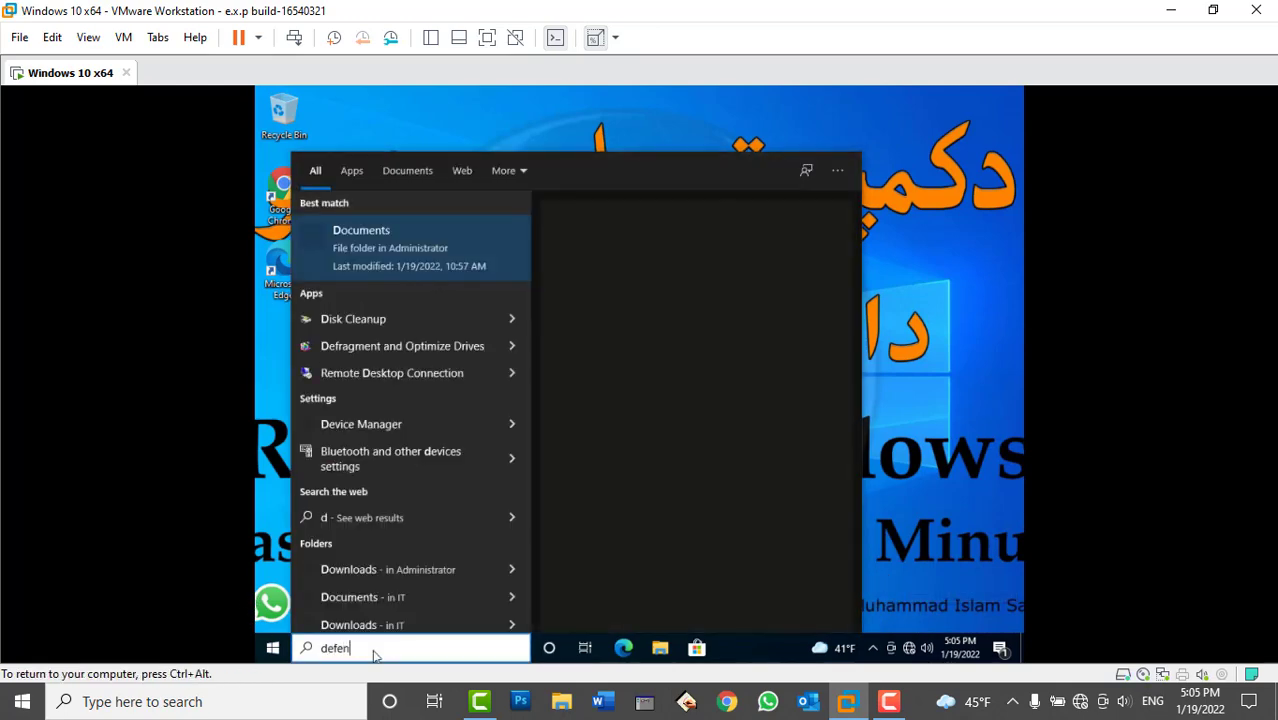
key("BackSpace")
key("BackSpace")
key("BackSpace")
key("BackSpace")
key("BackSpace")
key("BackSpace")
key("BackSpace")
key("BackSpace")
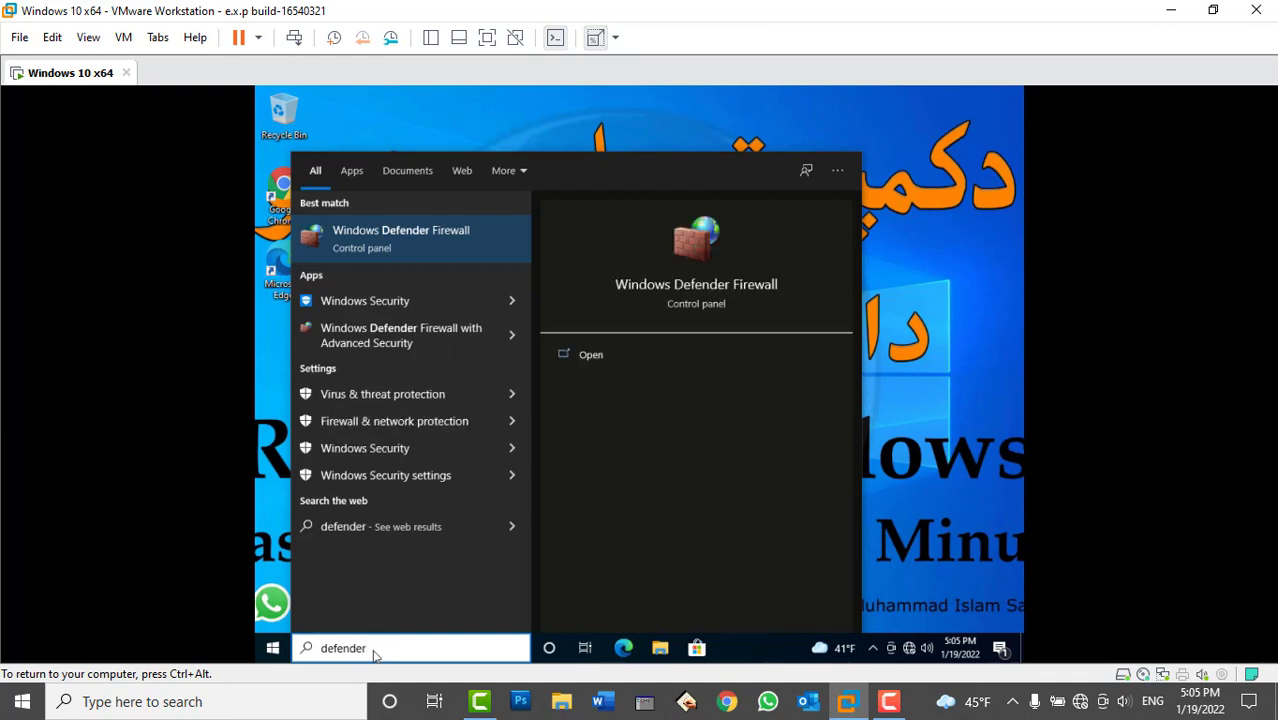
type("windows defender")
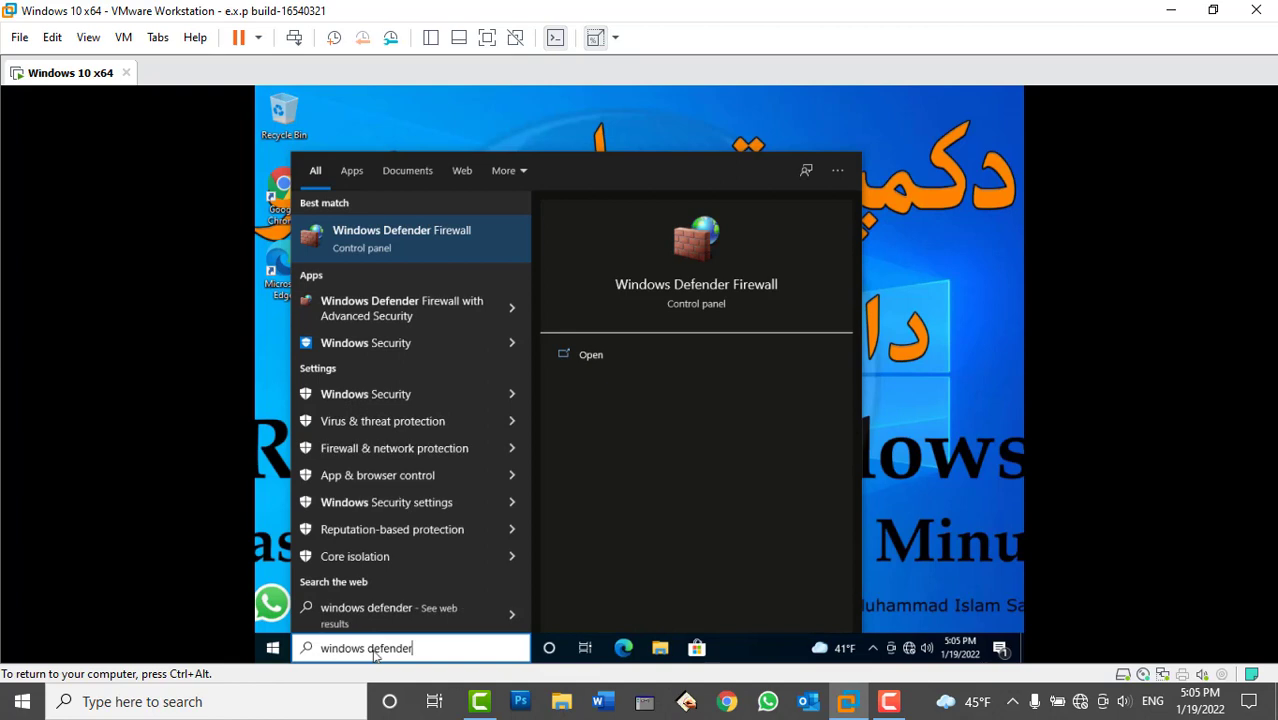
left_click(385, 398)
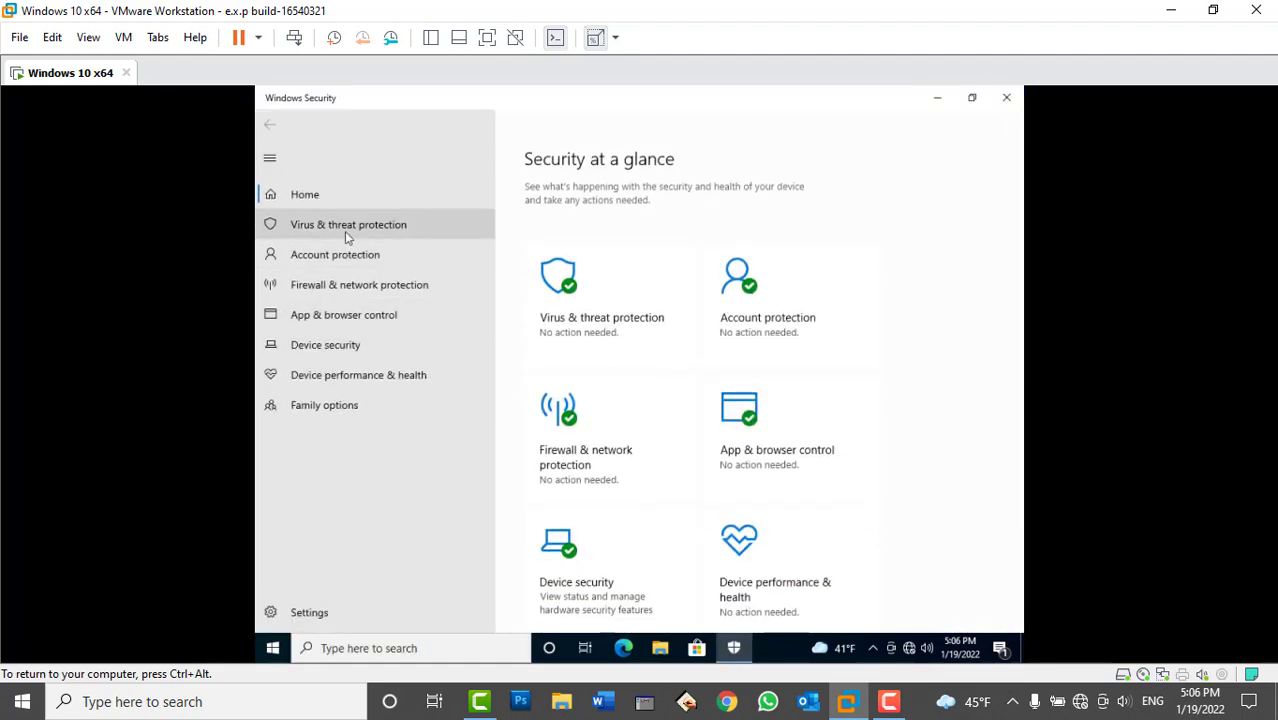
Step: Turn off Real-time protection and Cloud-delivered protection in the Virus & threat protection settings
left_click(347, 236)
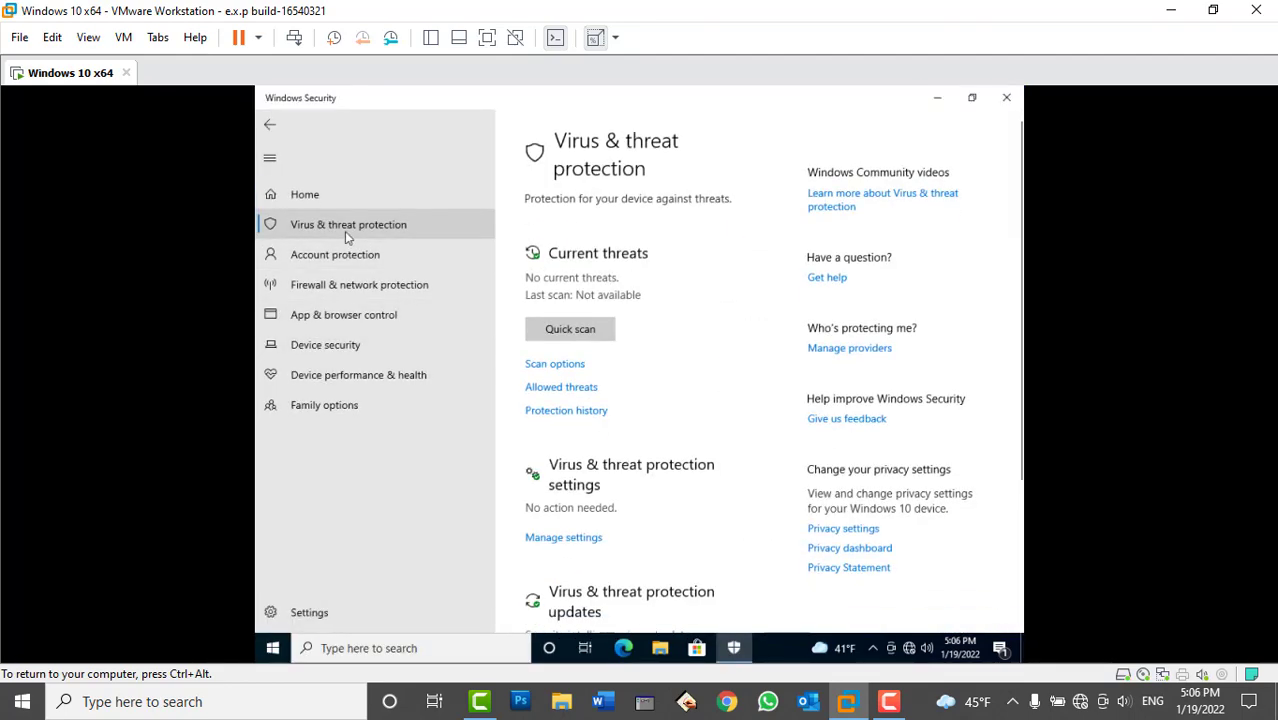
scroll(640, 462, "down", 1)
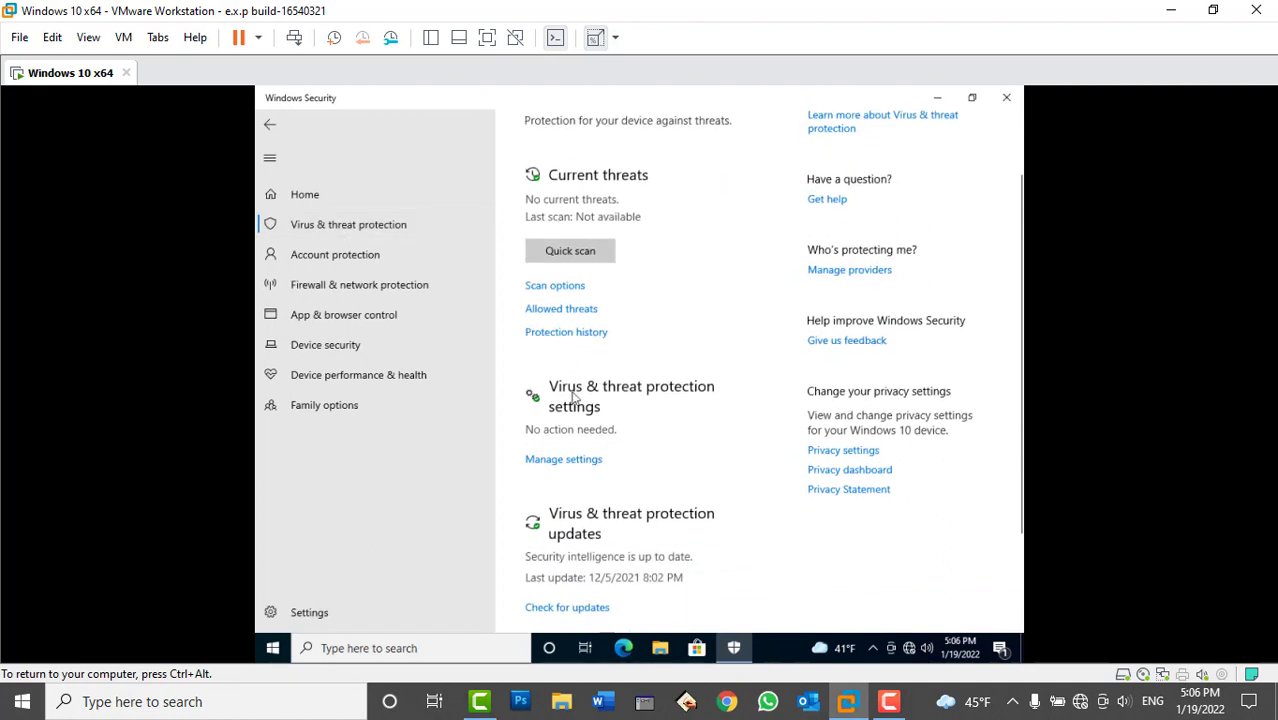
left_click(565, 469)
left_click(541, 358)
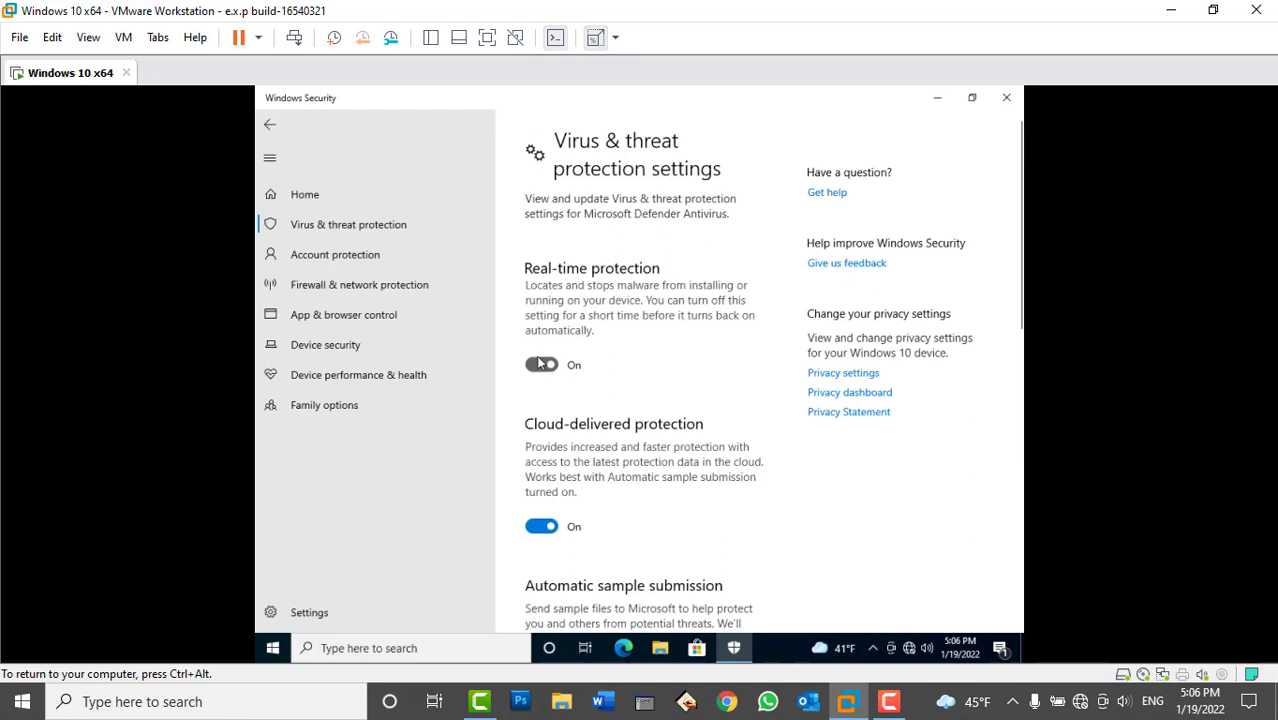
scroll(531, 436, "down", 2)
left_click(541, 400)
scroll(540, 445, "down", 1)
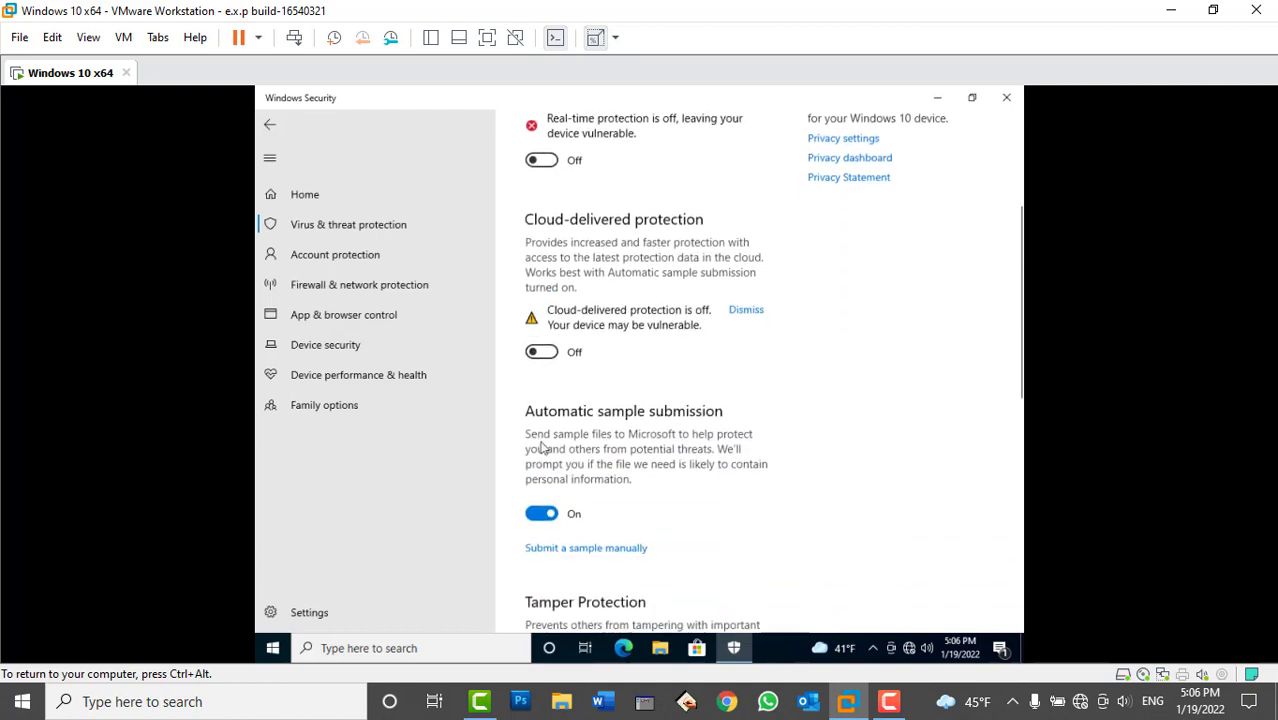
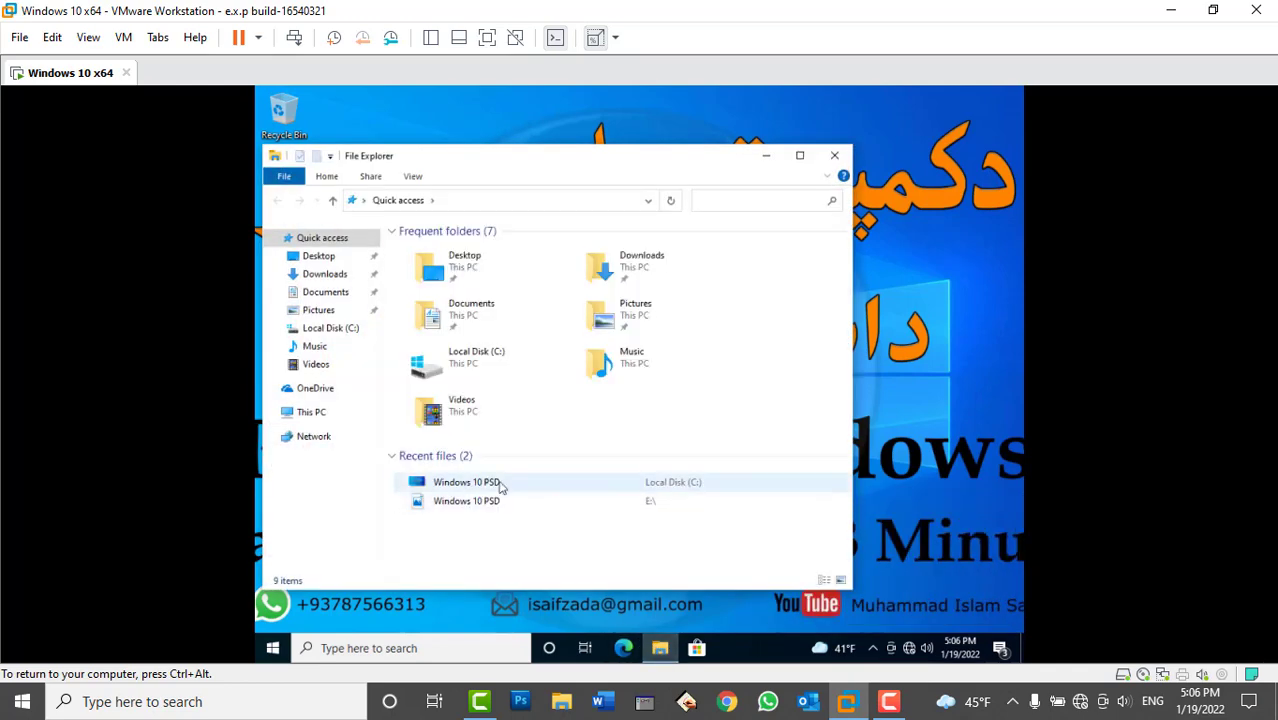
Step: Maximize File Explorer at This PC and open Local Disk (C:)
left_click(303, 412)
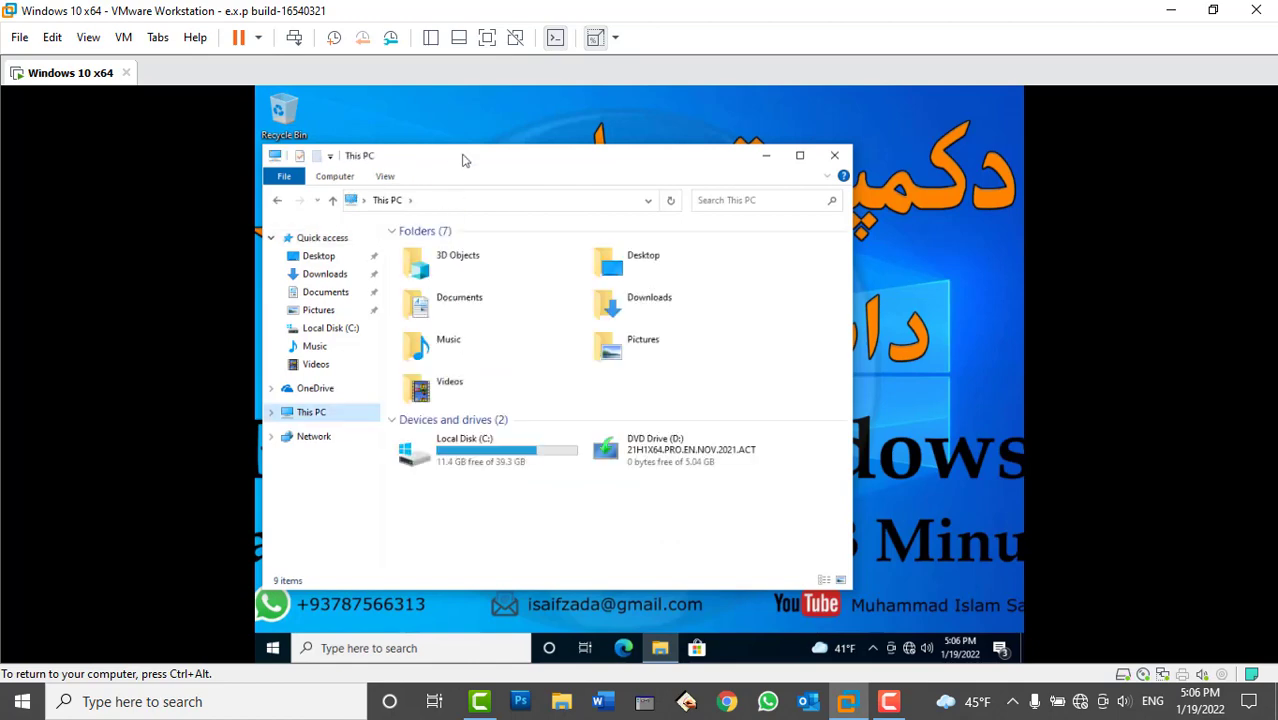
double_click(465, 162)
double_click(489, 337)
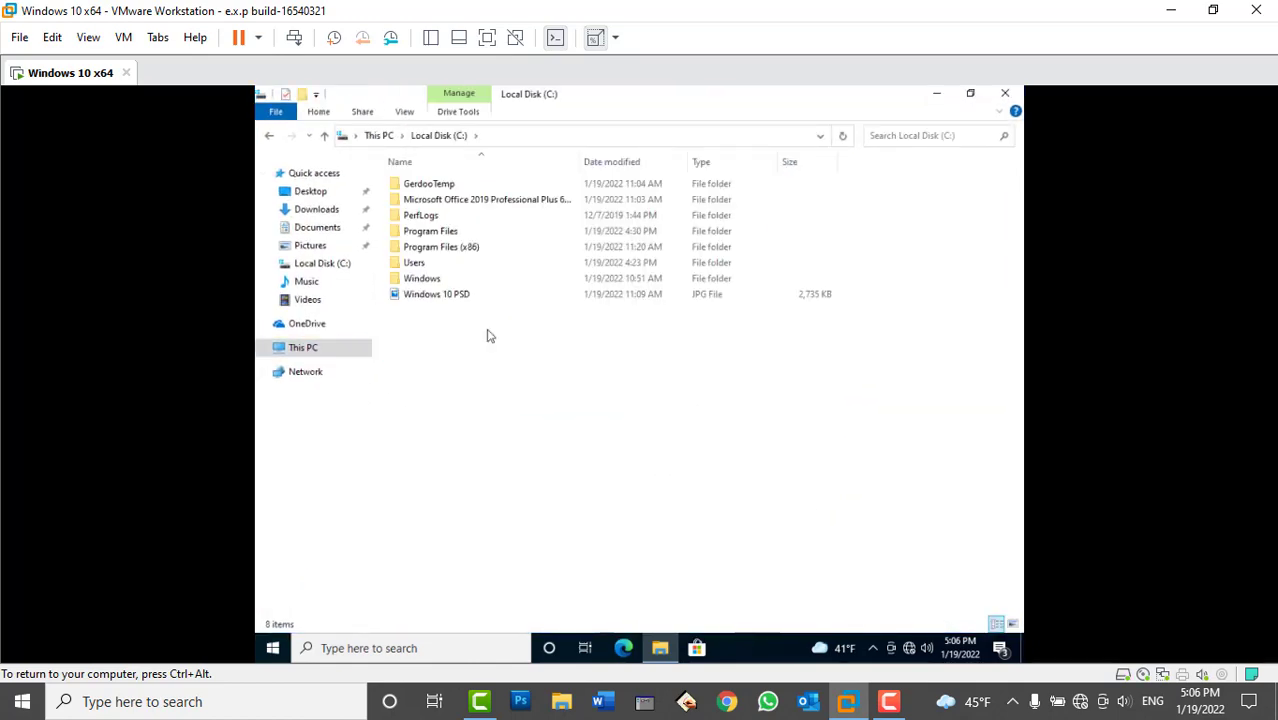
Step: Open the Gerdoo folder inside the Microsoft Office 2019 Professional Plus 64bit folder on Local Disk (C:)
left_click_drag(578, 161, 636, 162)
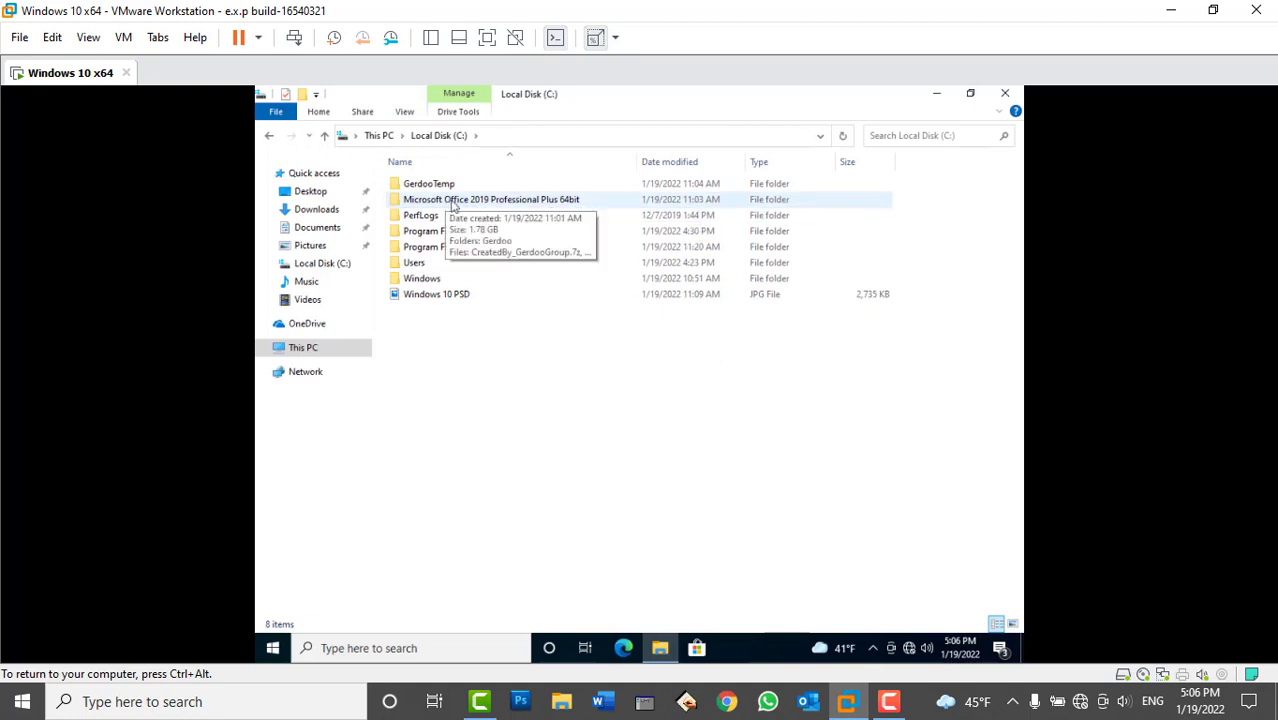
double_click(495, 201)
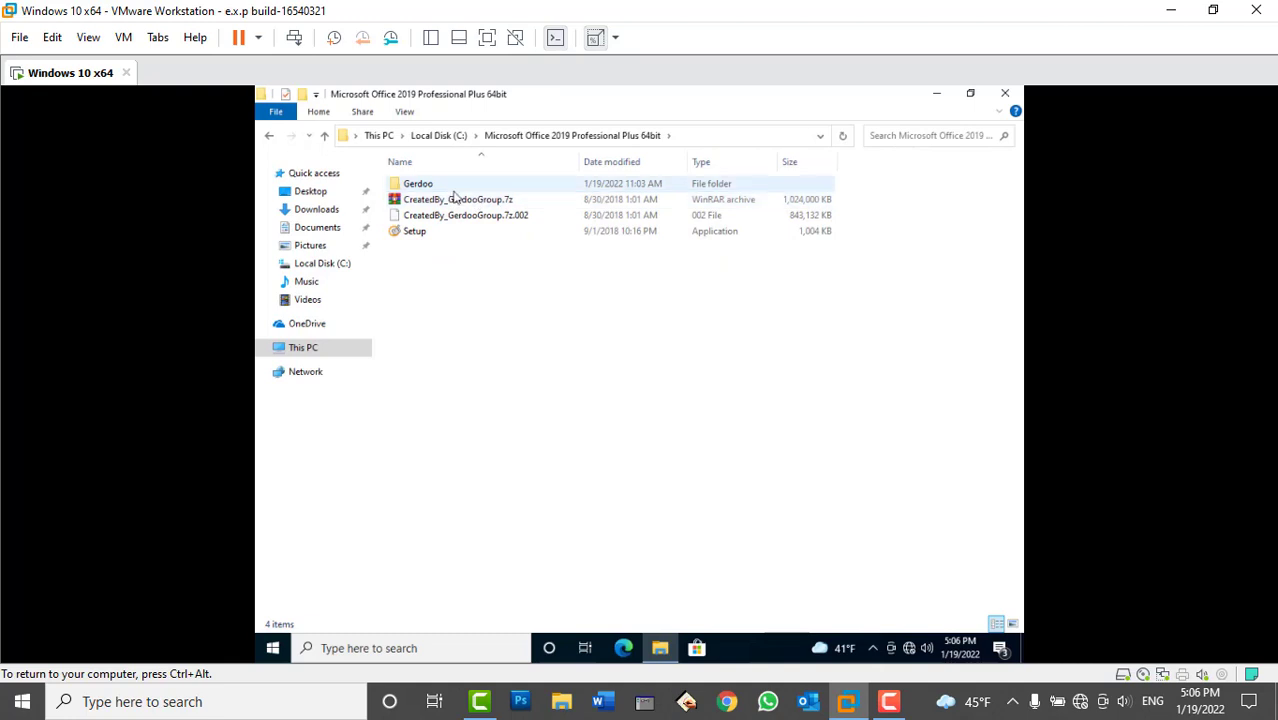
double_click(448, 188)
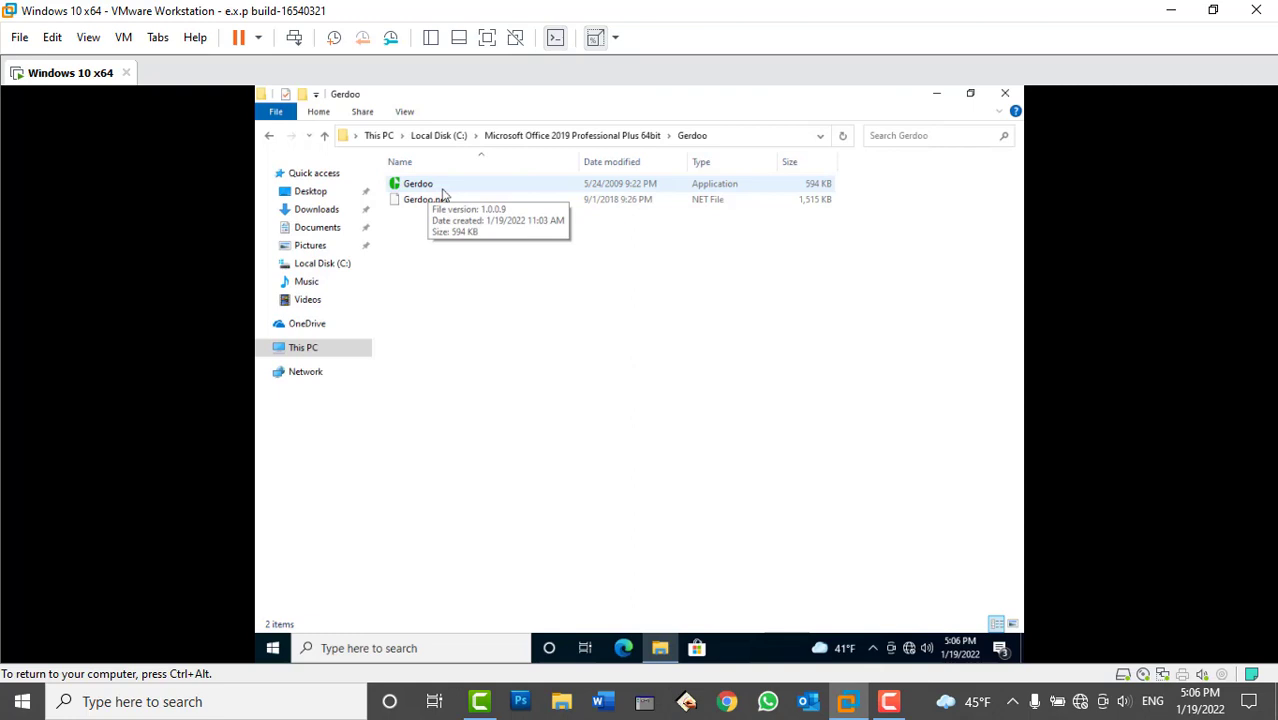
Step: Launch Patch from the Crack folder opened by the Gerdoo application and start Windows Activation in AAct Portable
double_click(444, 190)
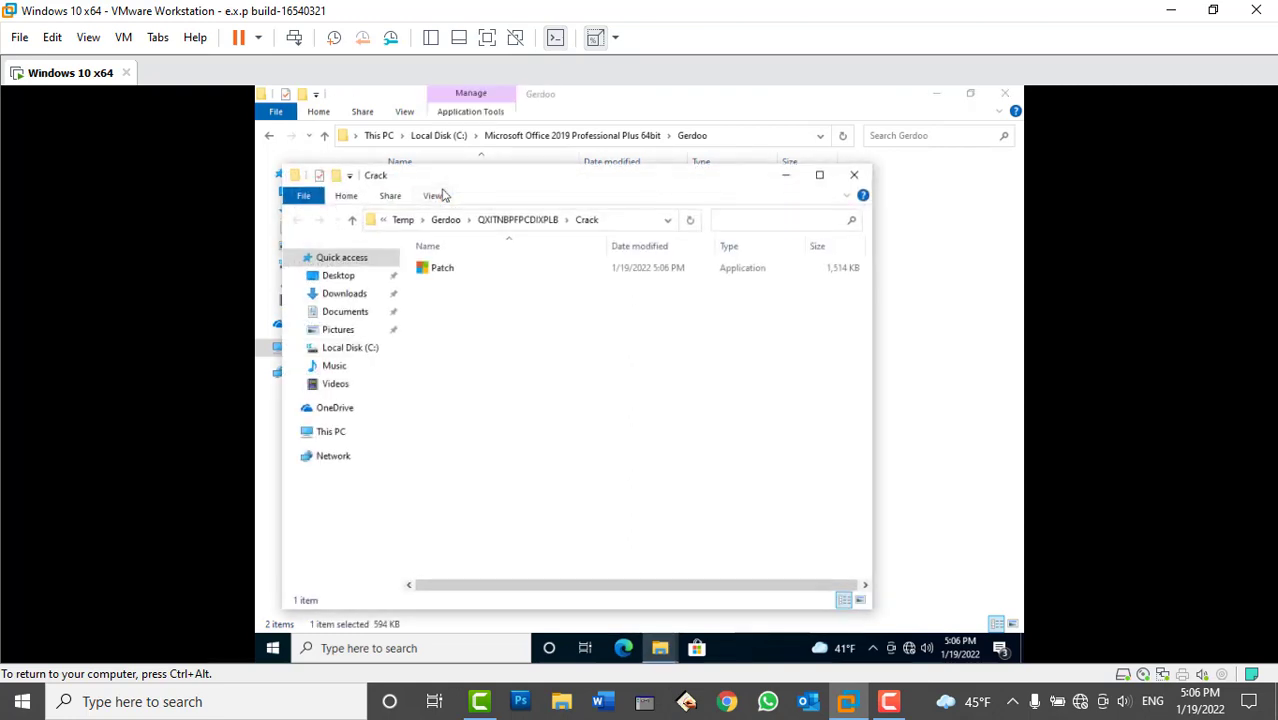
double_click(445, 268)
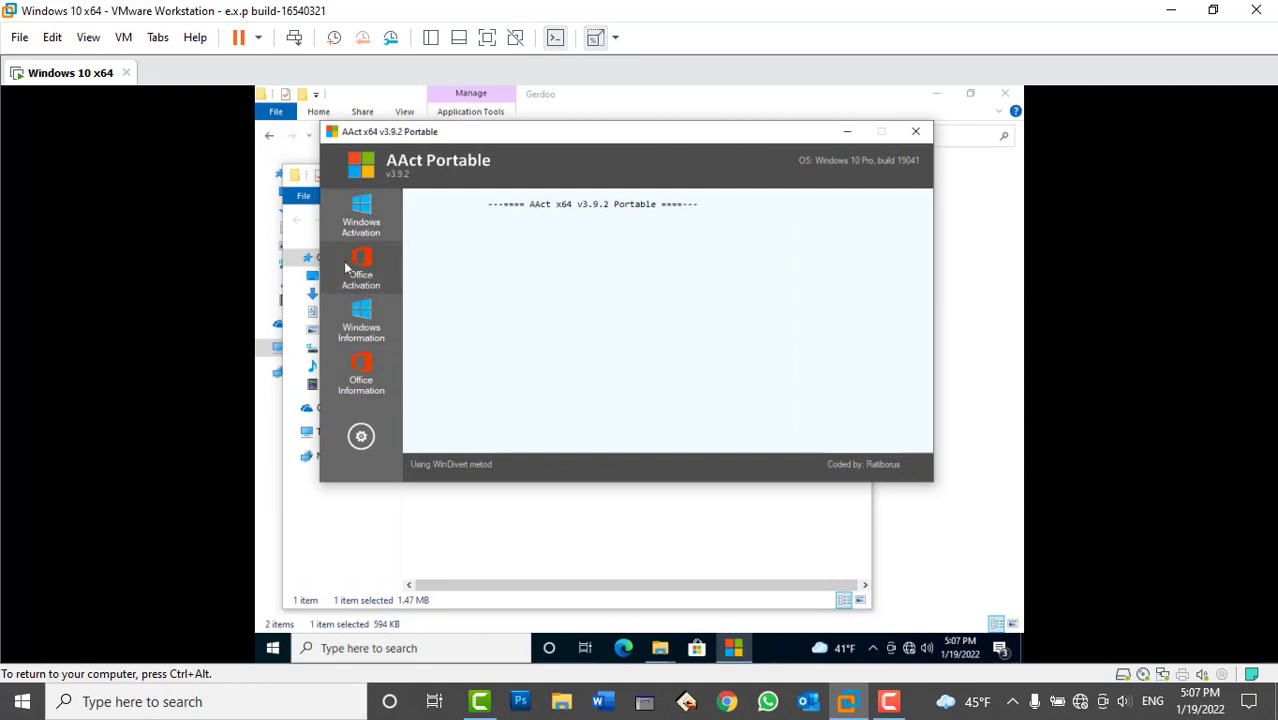
left_click(365, 213)
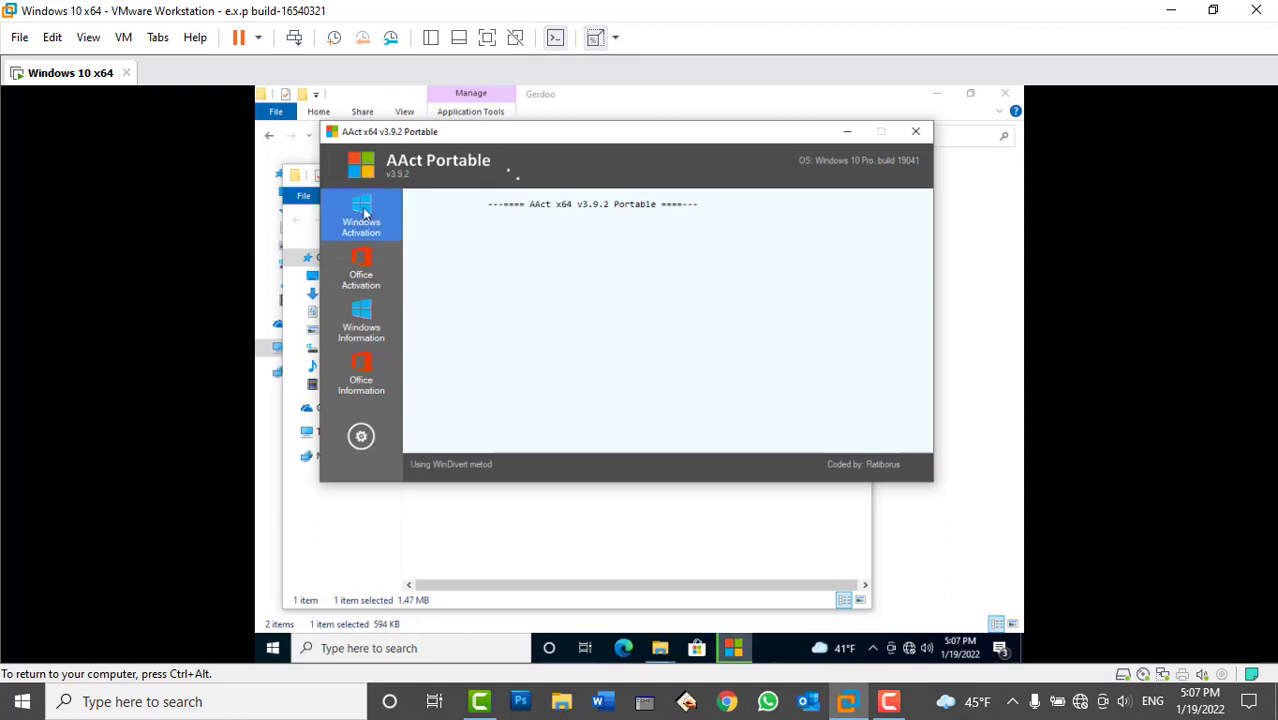
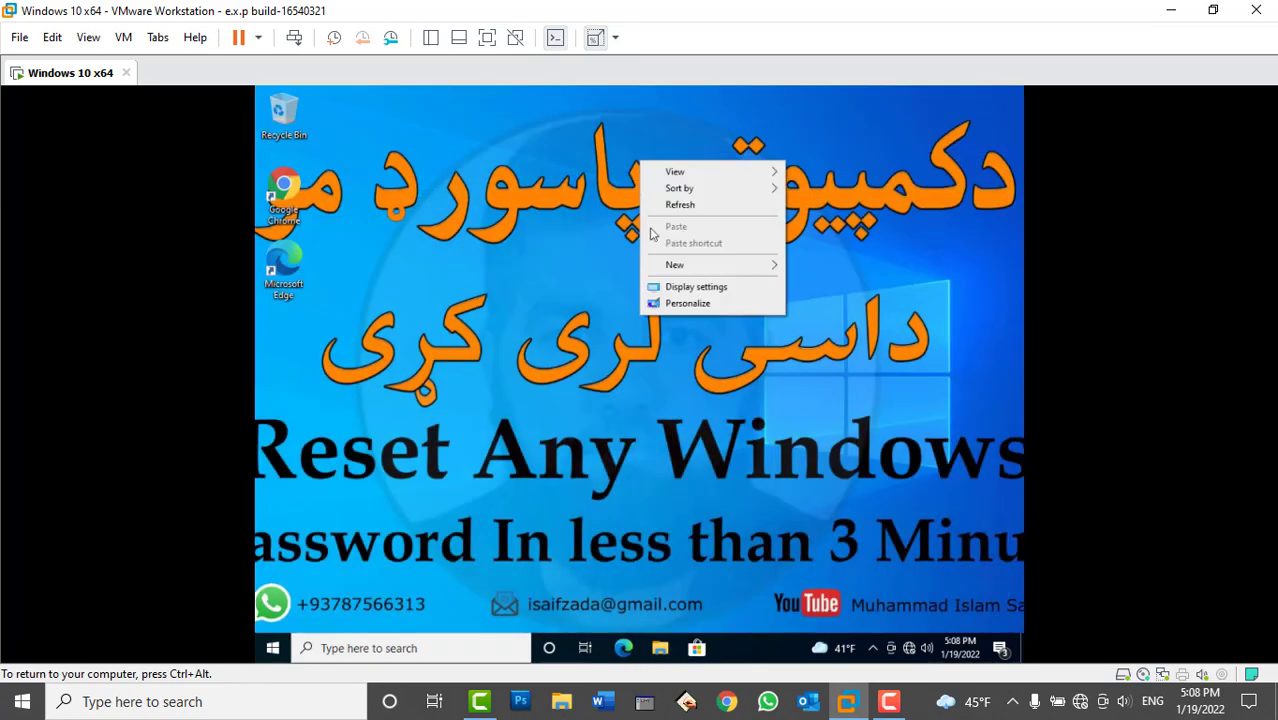
Step: Set the desktop background to the default blue Windows logo picture in the Personalization settings and close Settings
left_click(669, 306)
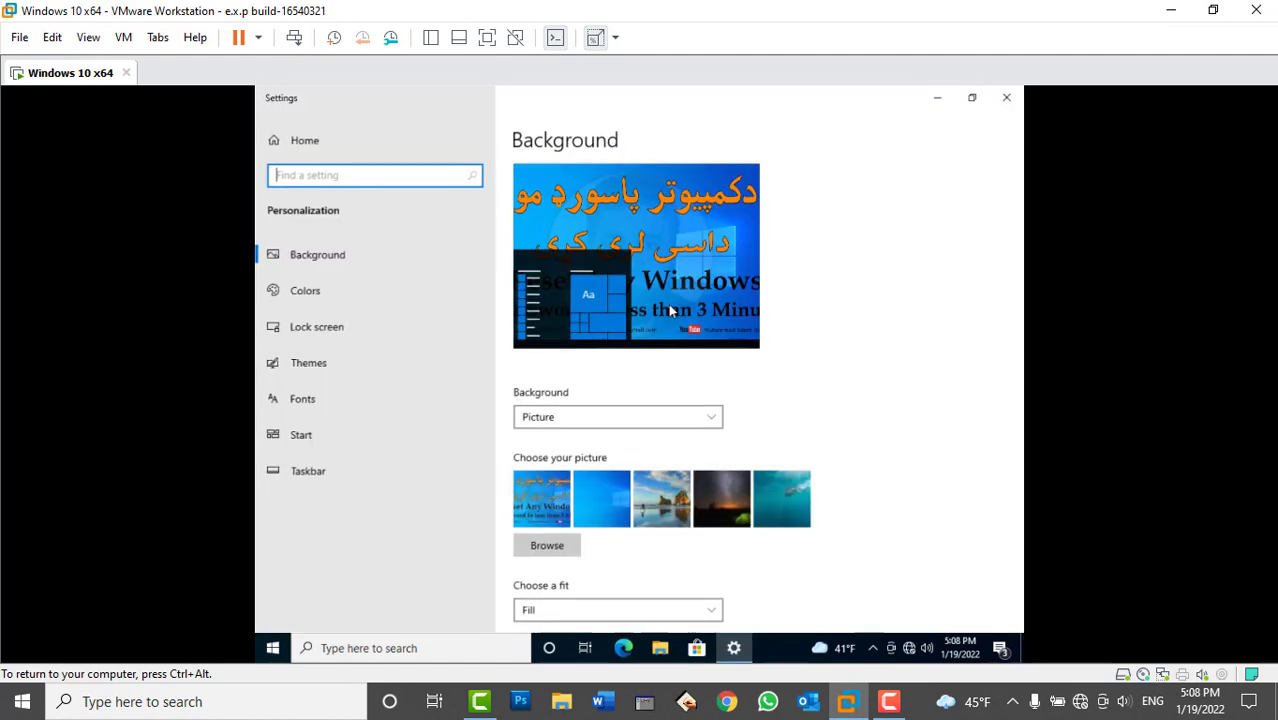
left_click(362, 257)
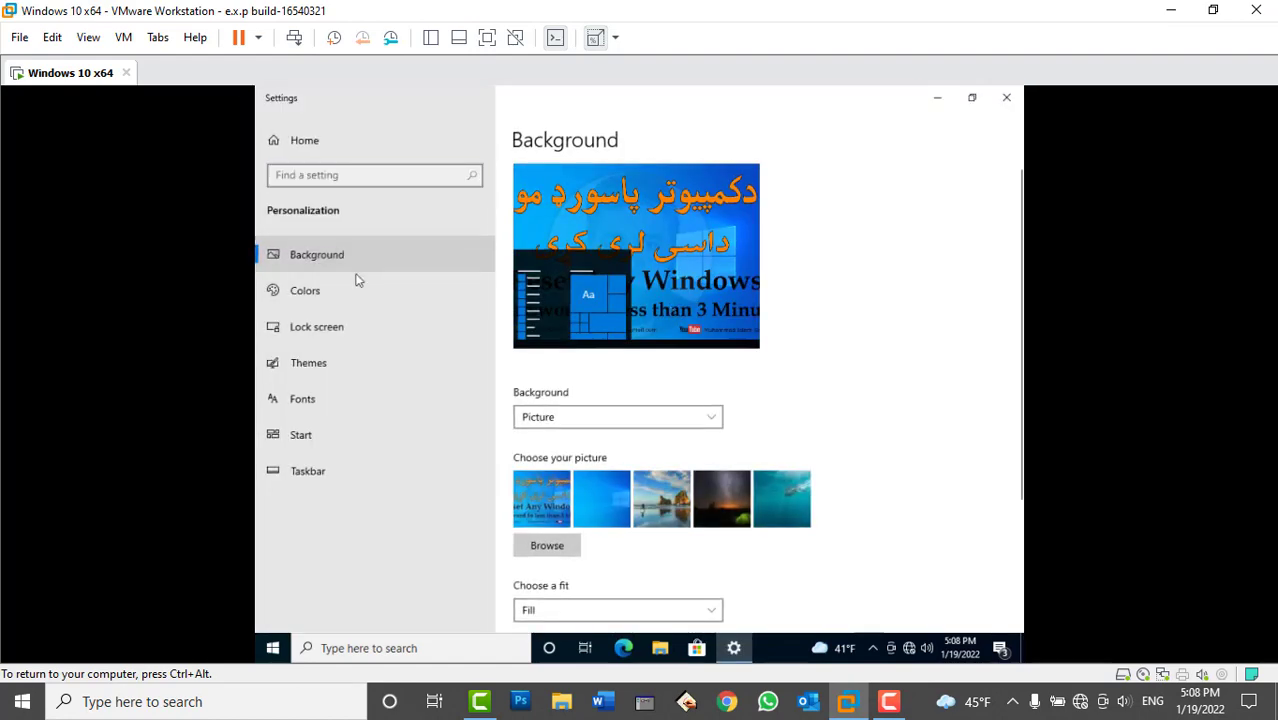
left_click(350, 335)
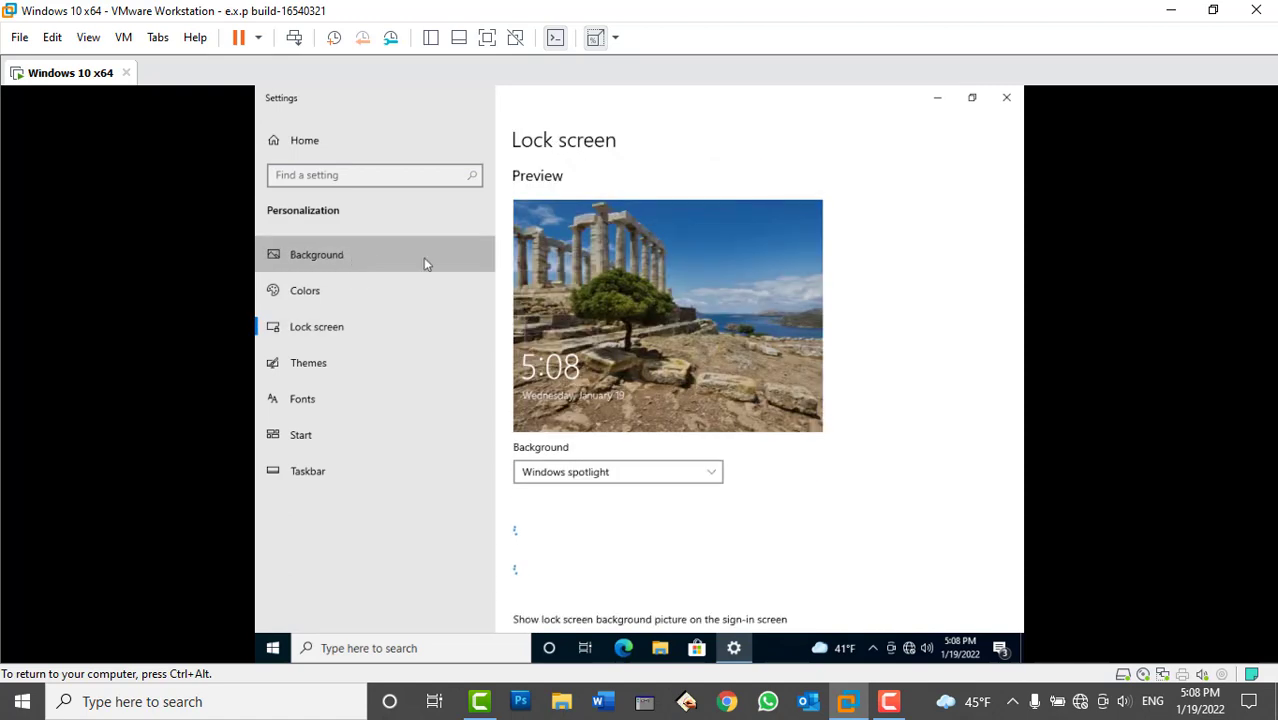
left_click(423, 257)
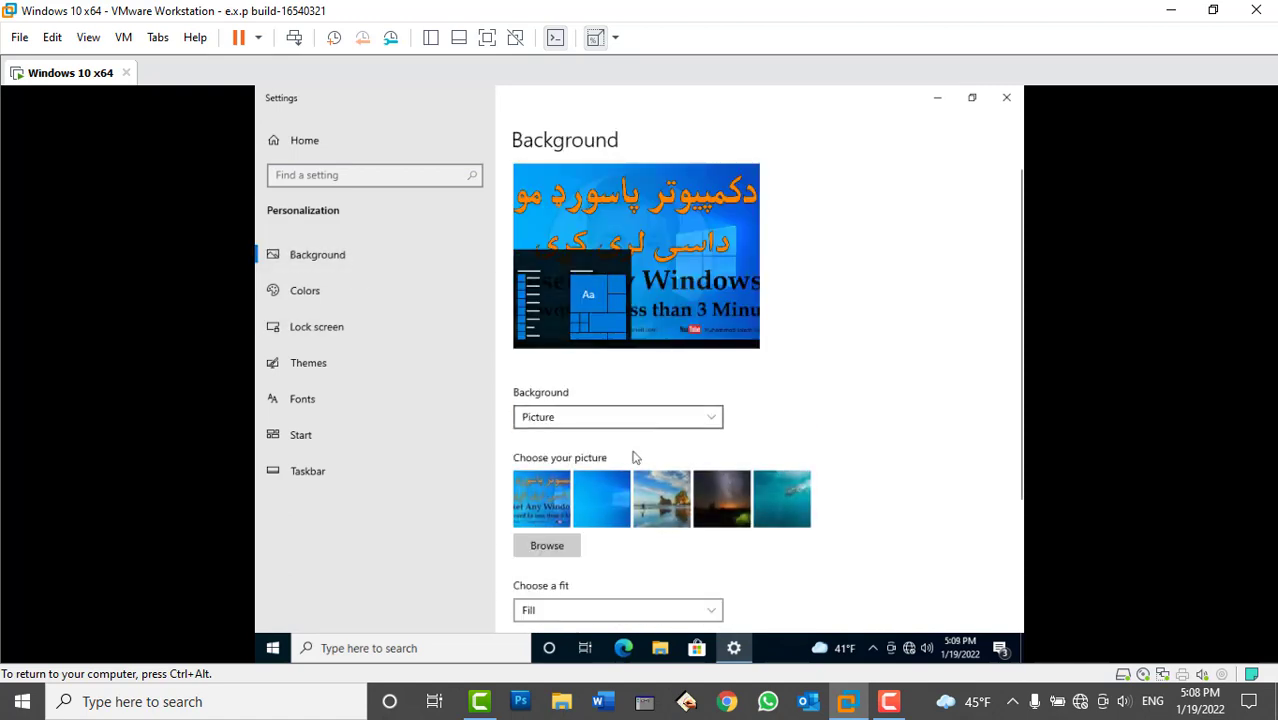
left_click(601, 497)
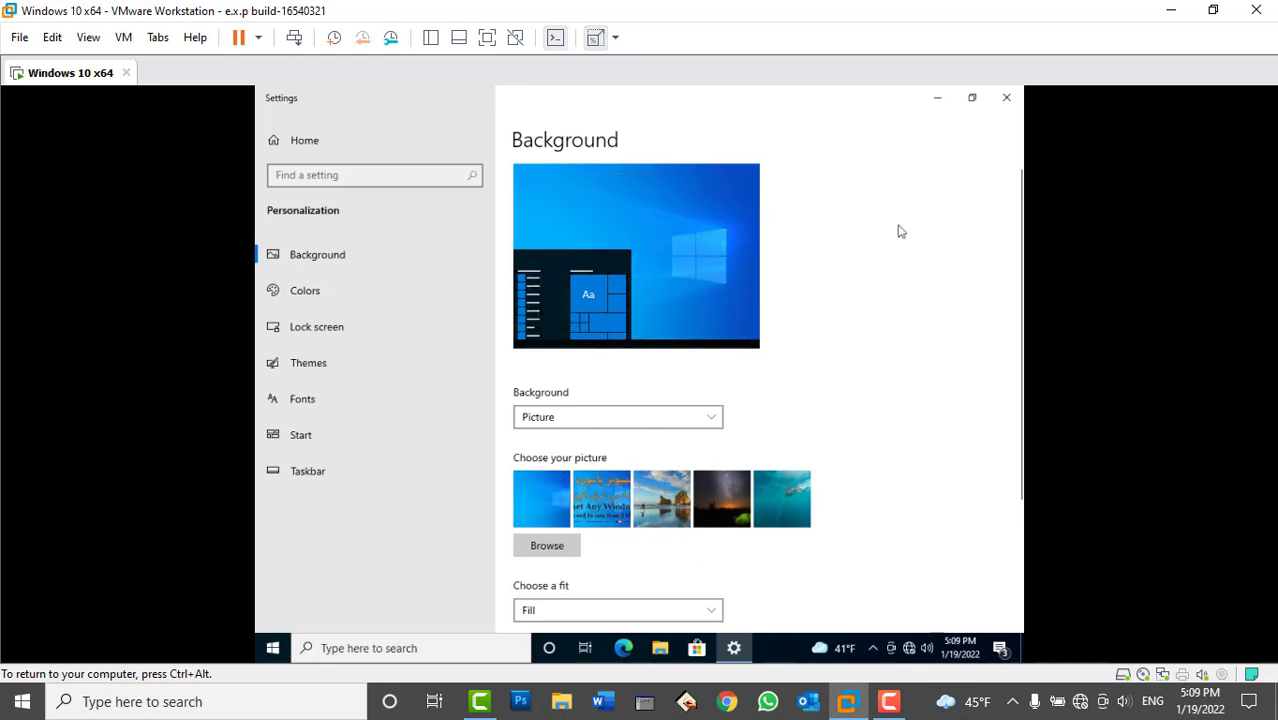
left_click(1006, 97)
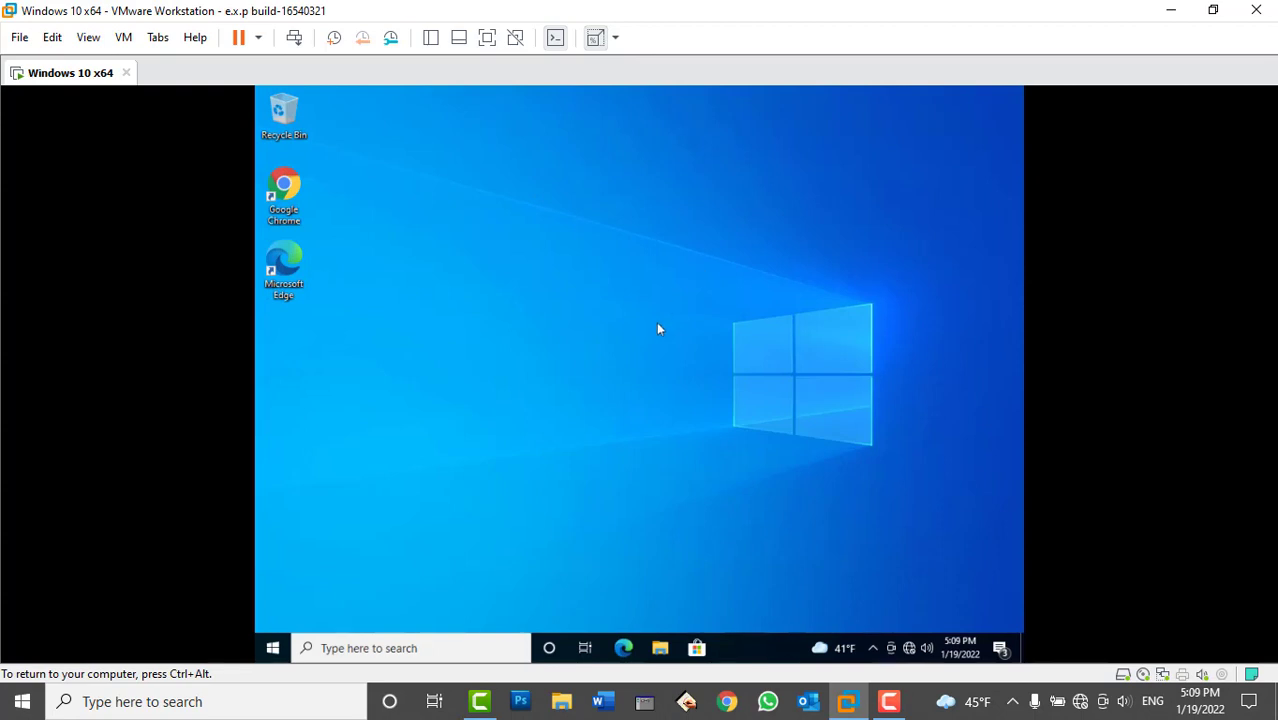
Step: Check the Windows activation status on the Activation page of the Update & Security settings and close Settings
left_click(272, 648)
left_click(274, 580)
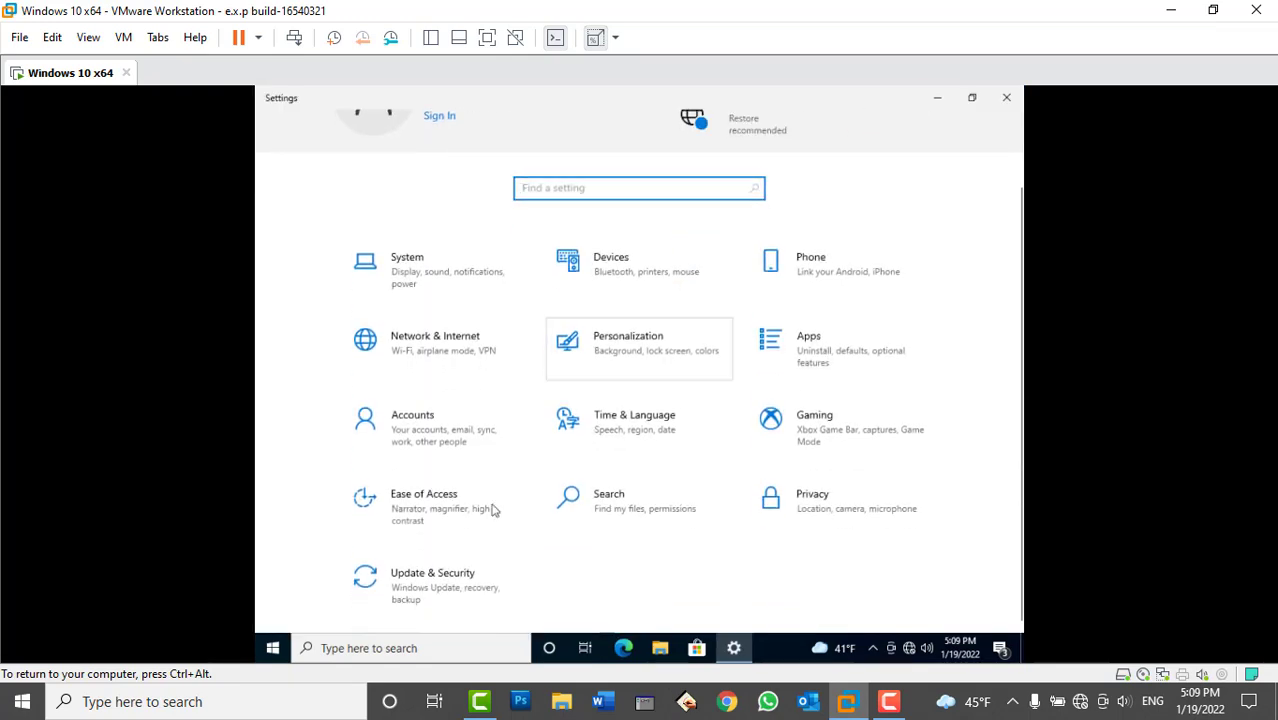
left_click(402, 591)
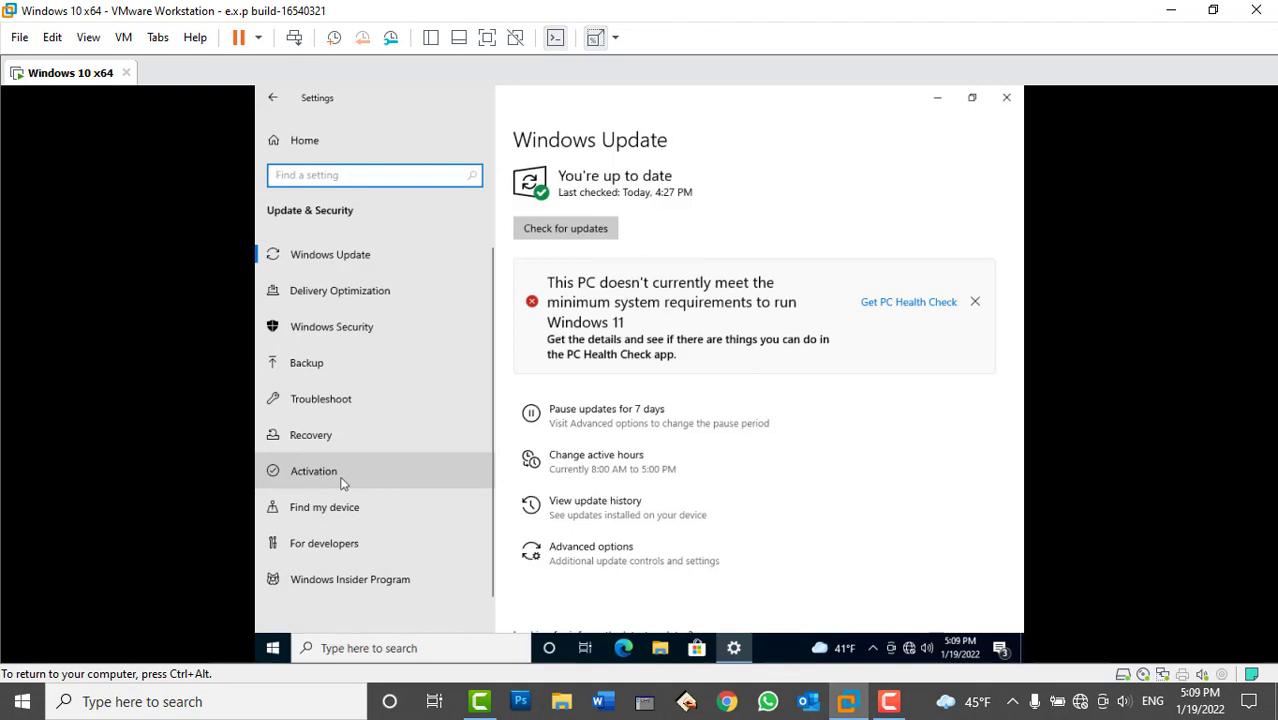
left_click(341, 483)
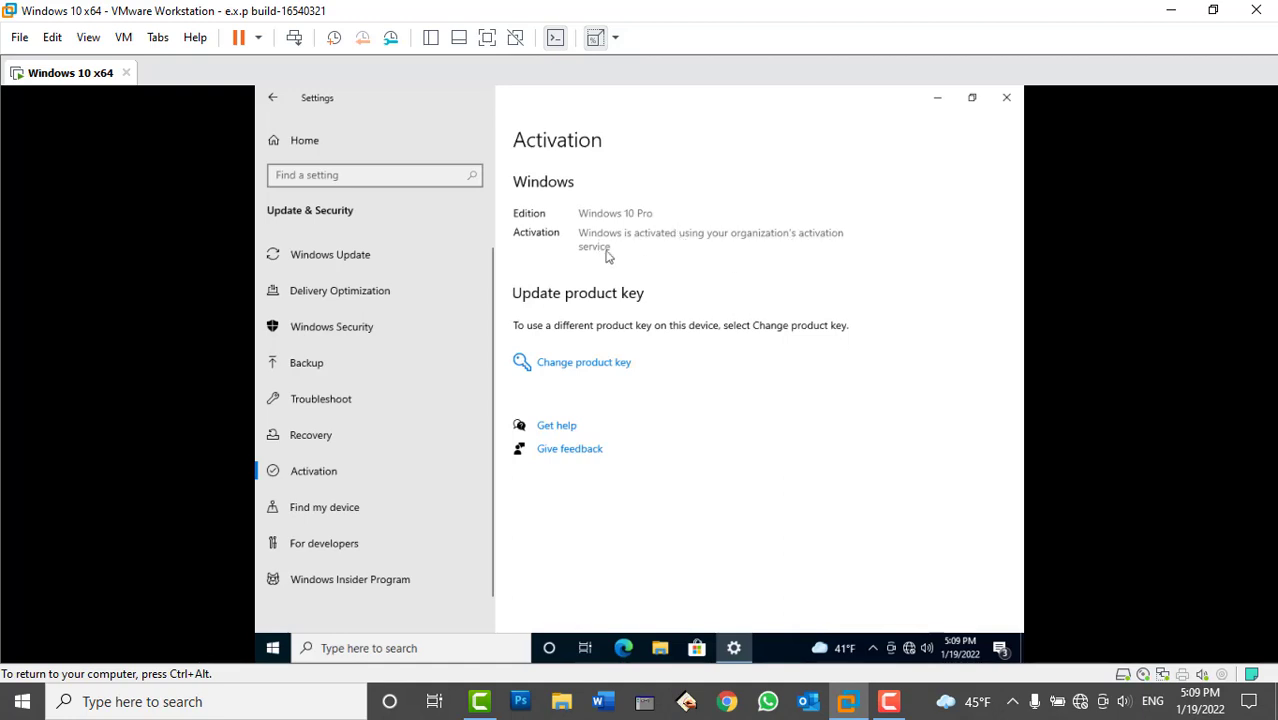
left_click(1006, 97)
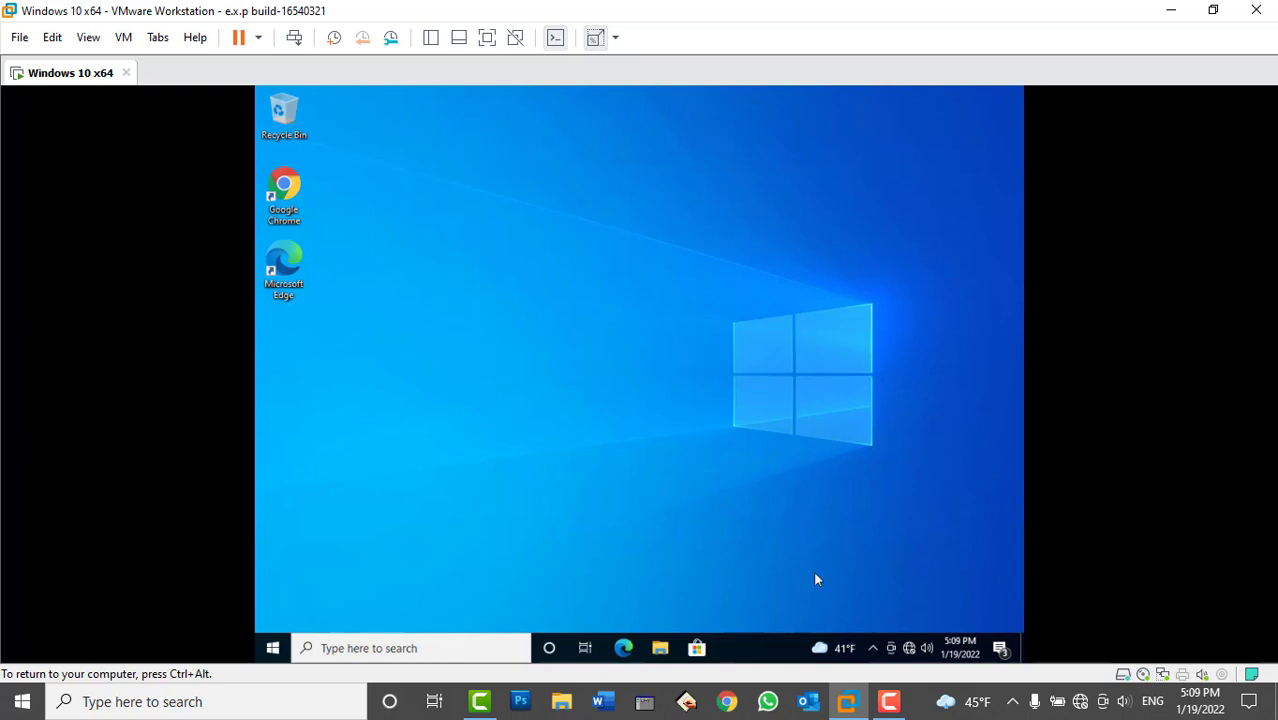
left_click(888, 701)
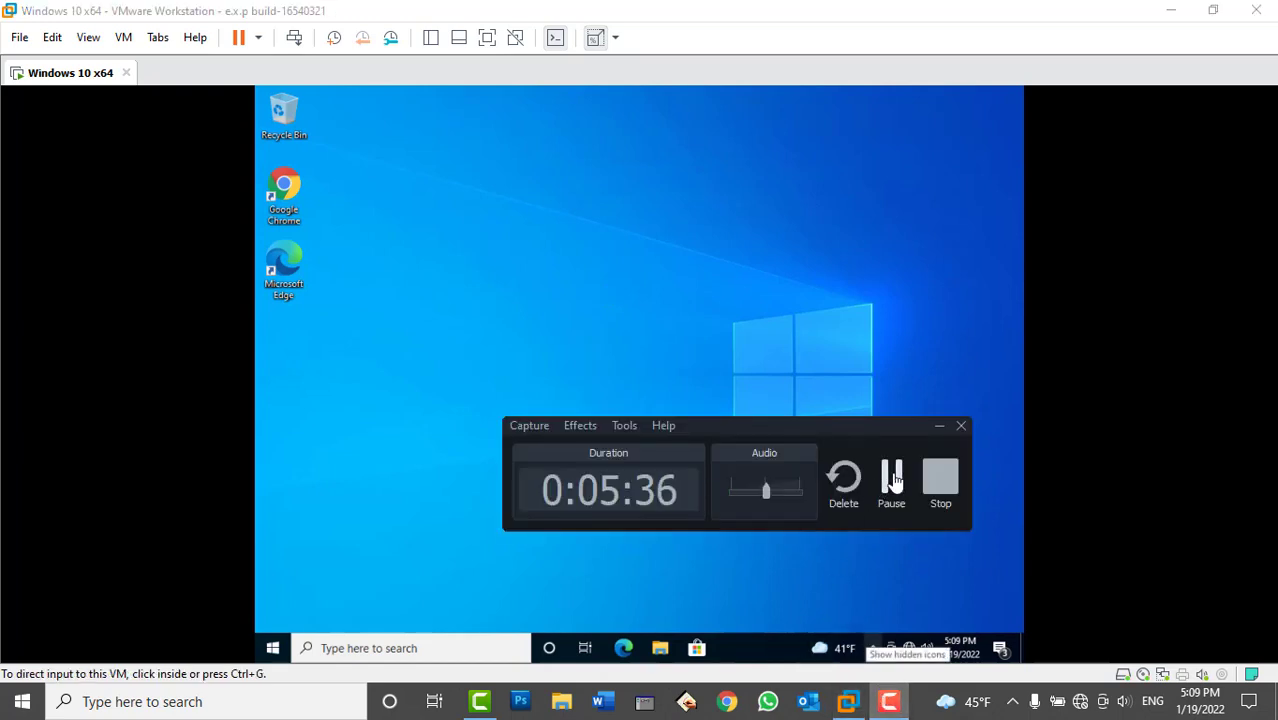